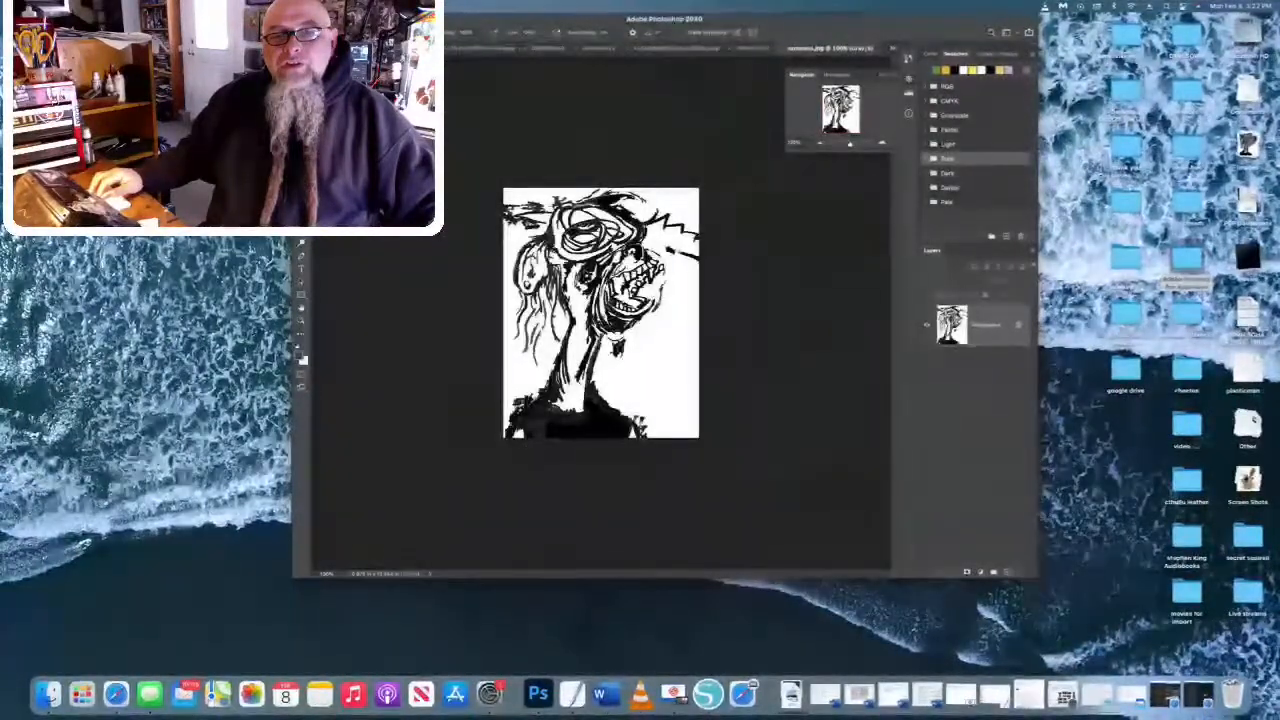
Step: View the previous open document with the portrait's line art on transparent layers, and return to the flattened version
key("ctrl+shift+Tab")
left_click(630, 150)
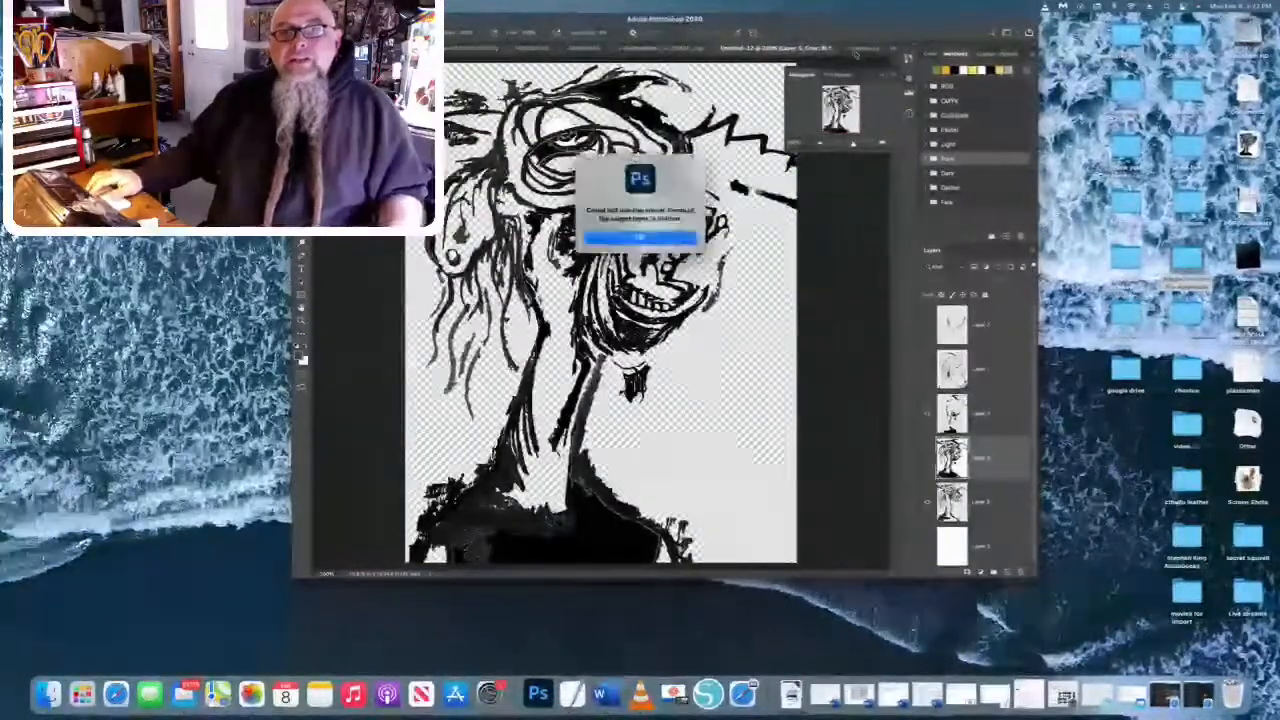
left_click(631, 237)
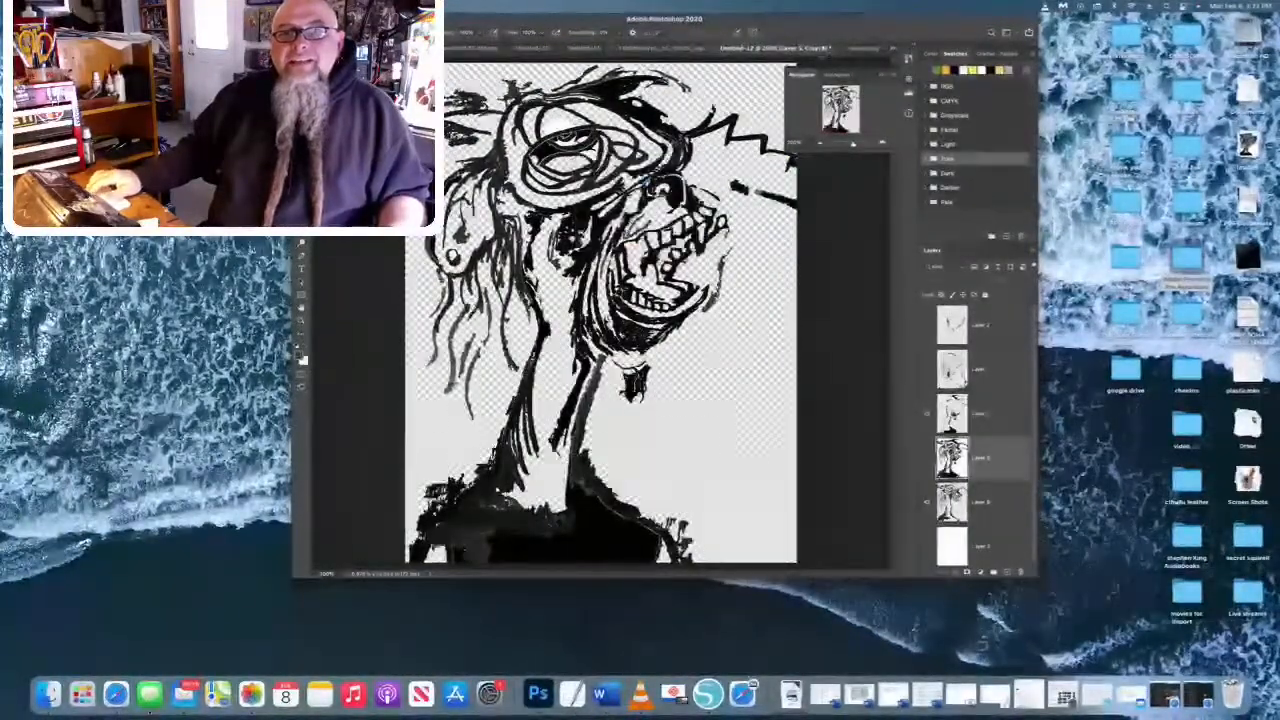
key("ctrl+Tab")
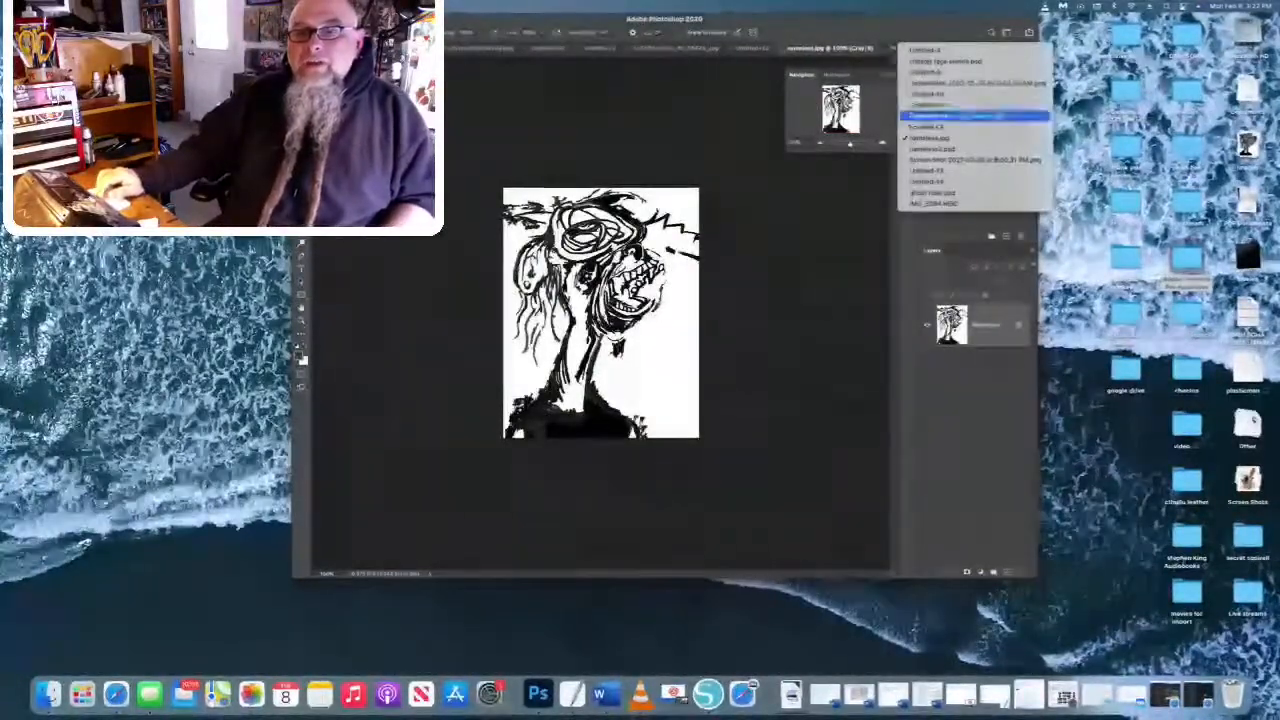
Step: Look through the other open documents for the layered version of the portrait, Untitled-14
left_click(960, 160)
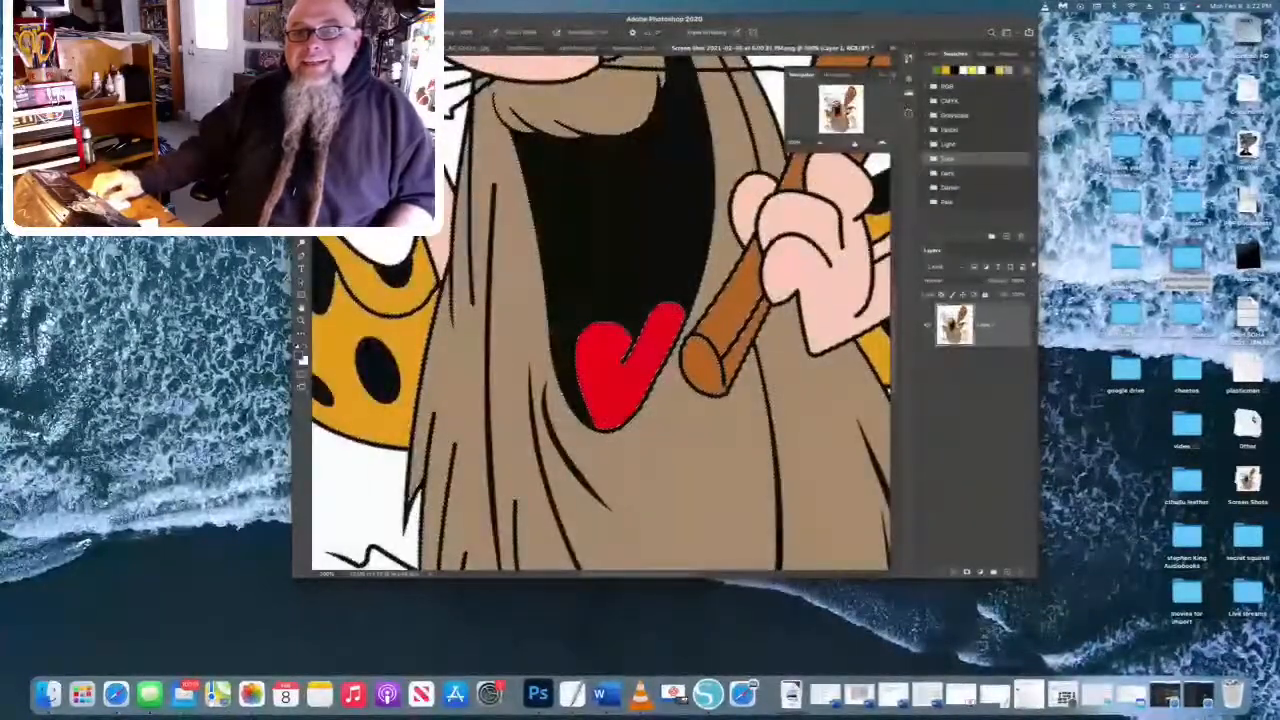
left_click(896, 50)
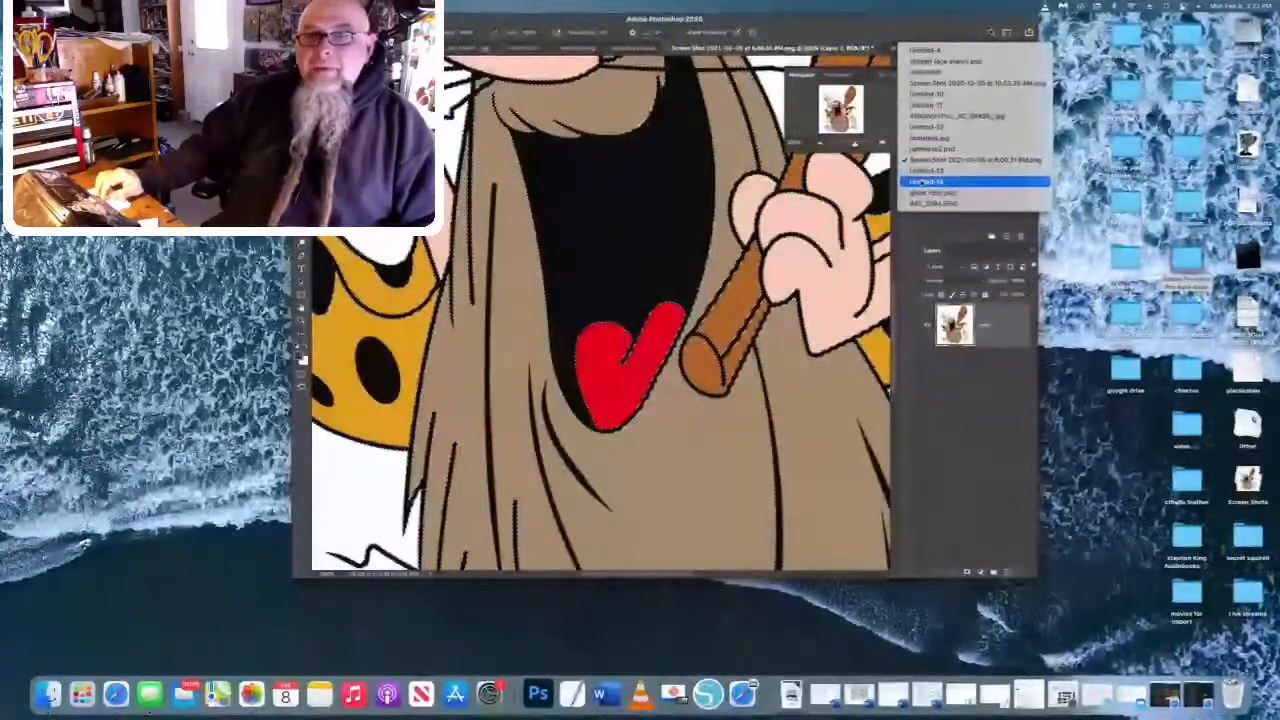
left_click(922, 181)
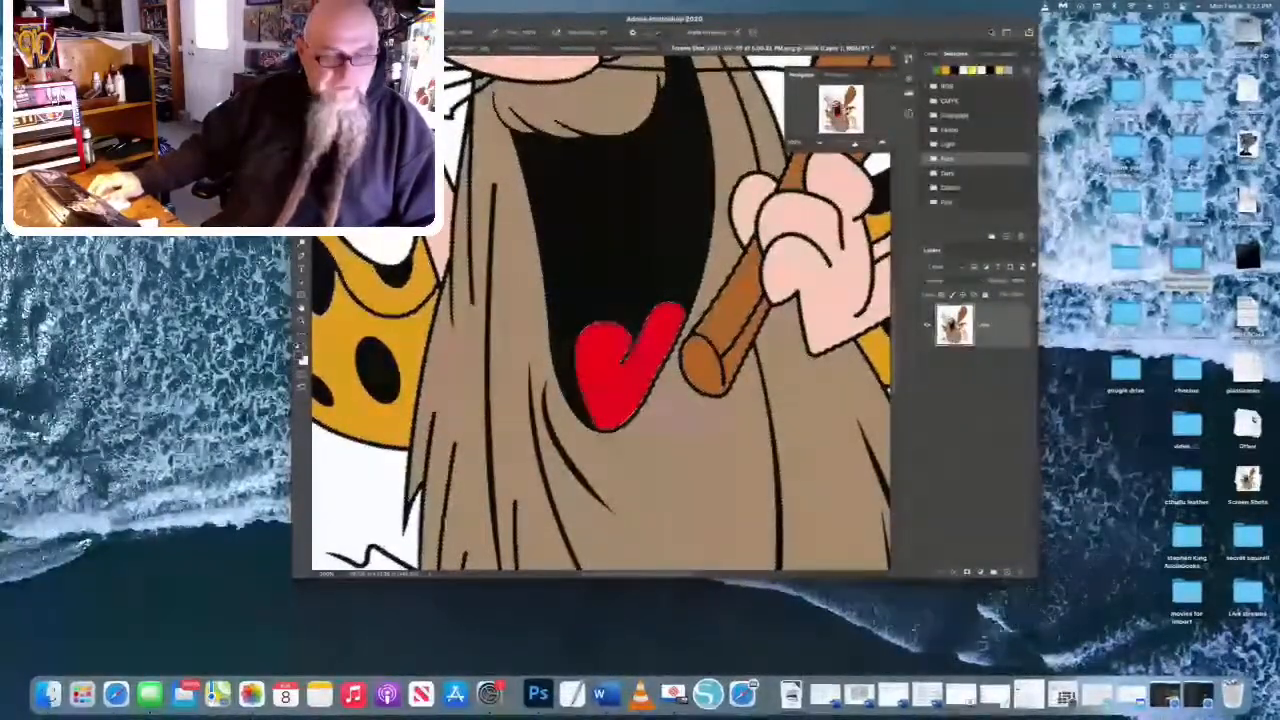
key("ctrl+Tab")
key("ctrl+Tab")
key("ctrl+Tab")
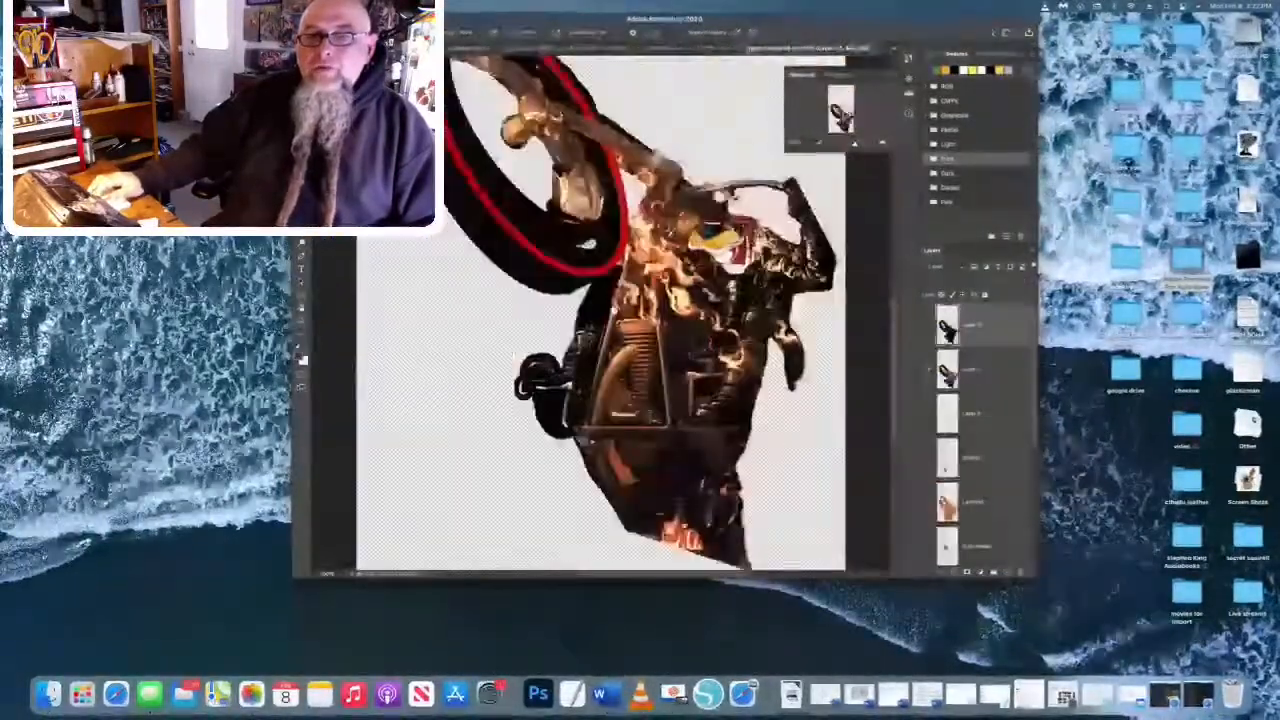
key("ctrl+Tab")
key("ctrl+Tab")
key("ctrl+Tab")
key("ctrl+Tab")
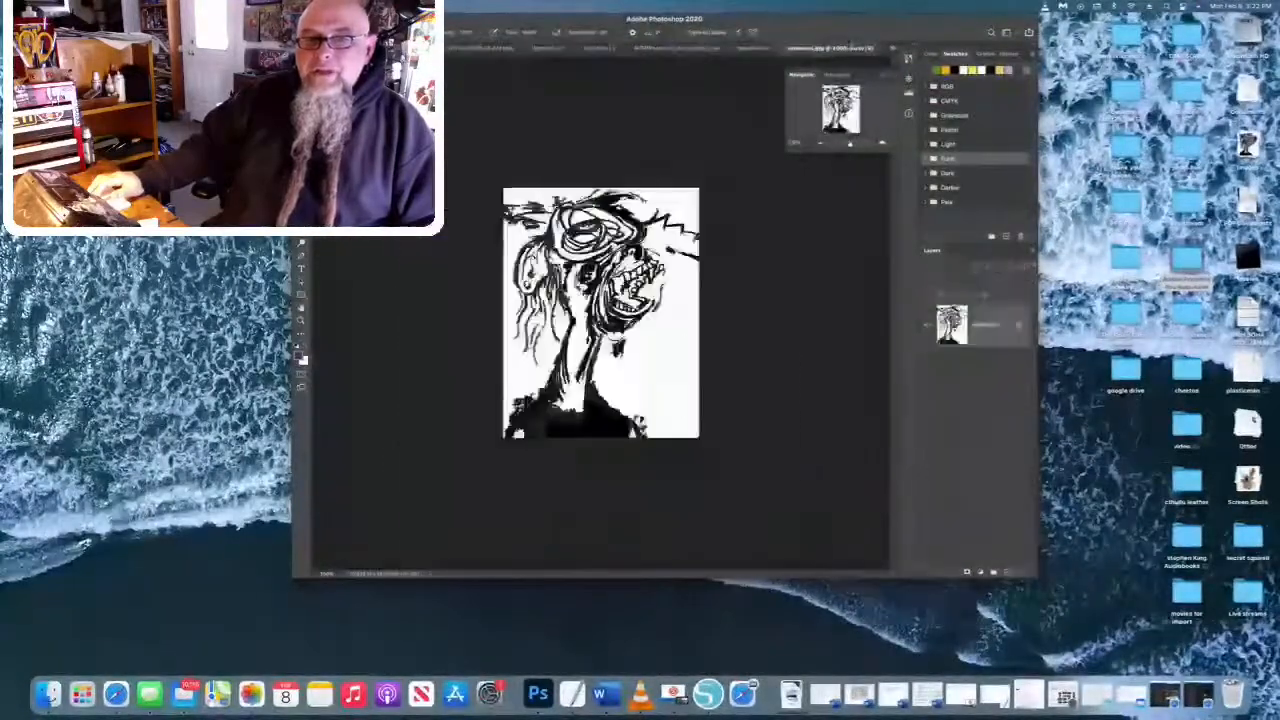
key("ctrl+Tab")
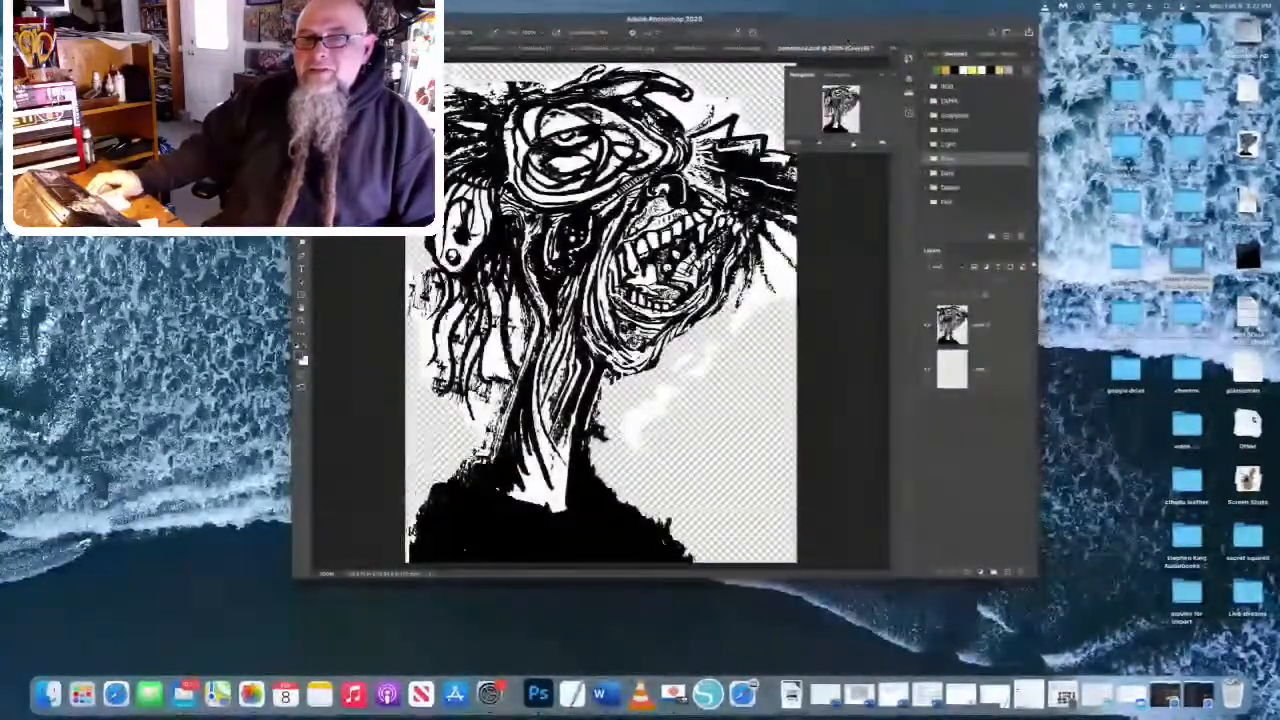
key("ctrl+Tab")
key("ctrl+Tab")
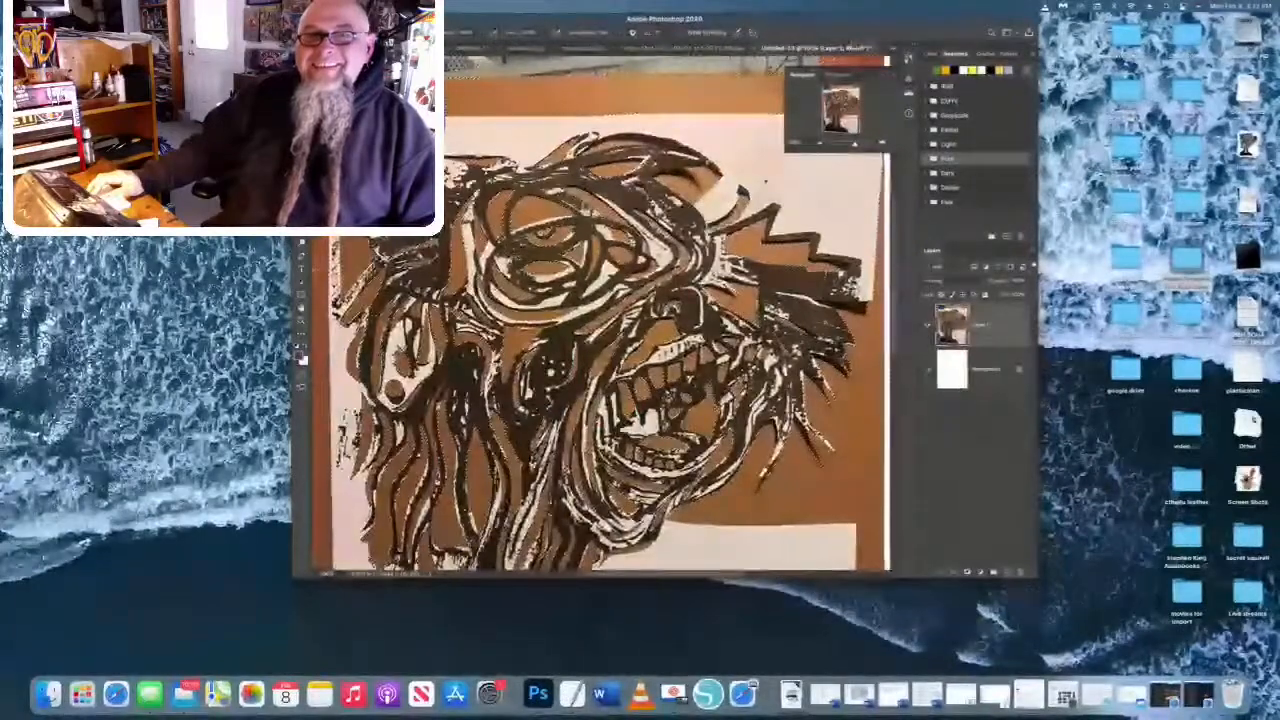
key("ctrl+Tab")
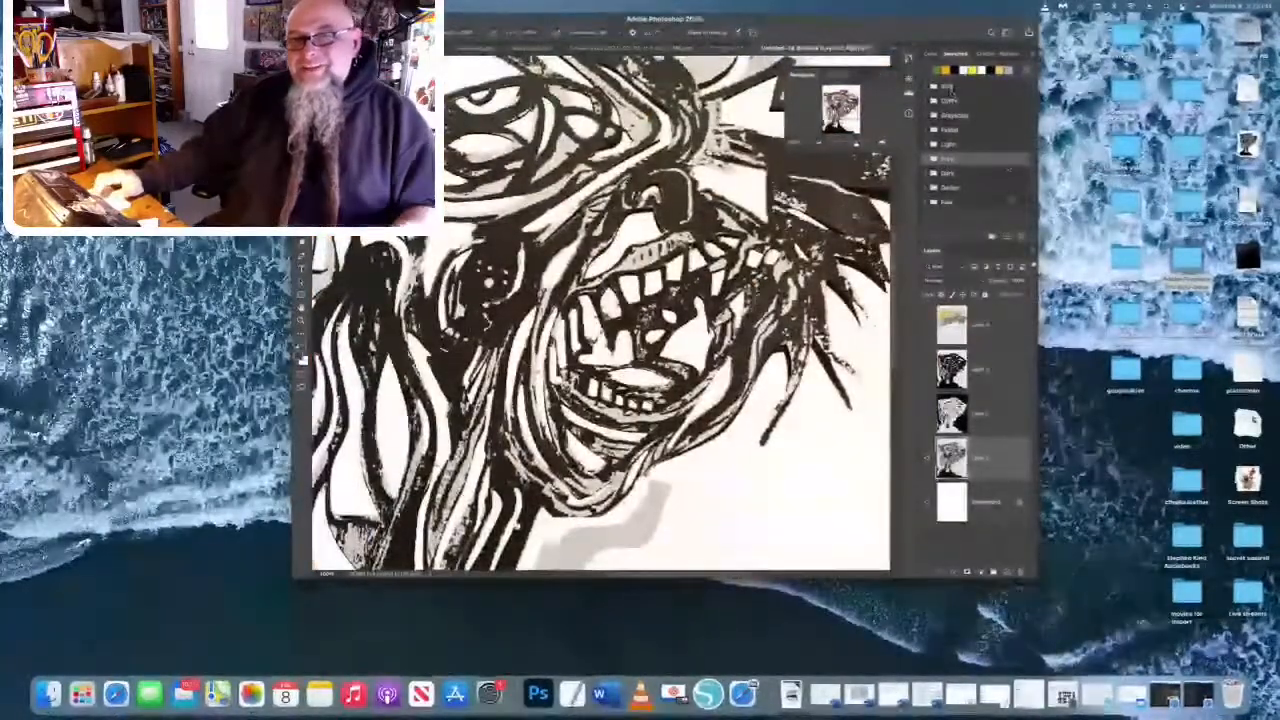
Step: Toggle the visibility of the high-contrast black-and-white layers above Layer 1 to compare them with the portrait photo
left_click(821, 144)
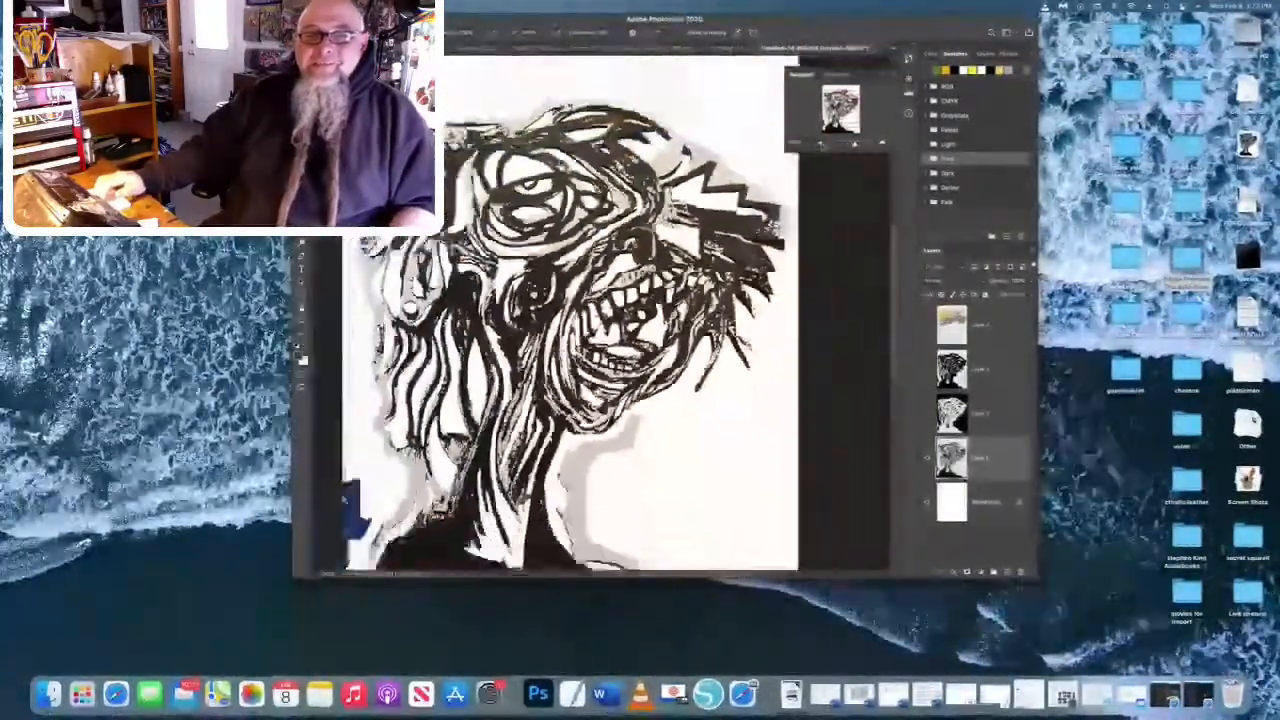
left_click(821, 144)
left_click(821, 144)
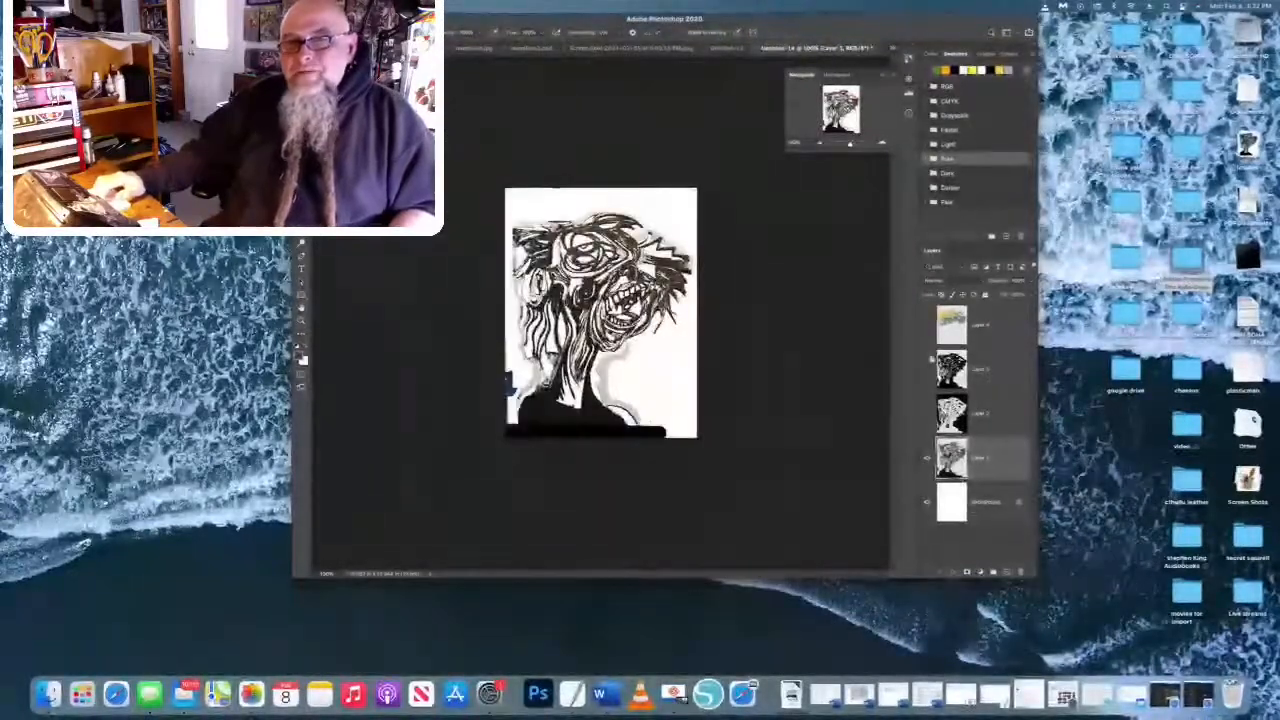
left_click(927, 370)
left_click(926, 415)
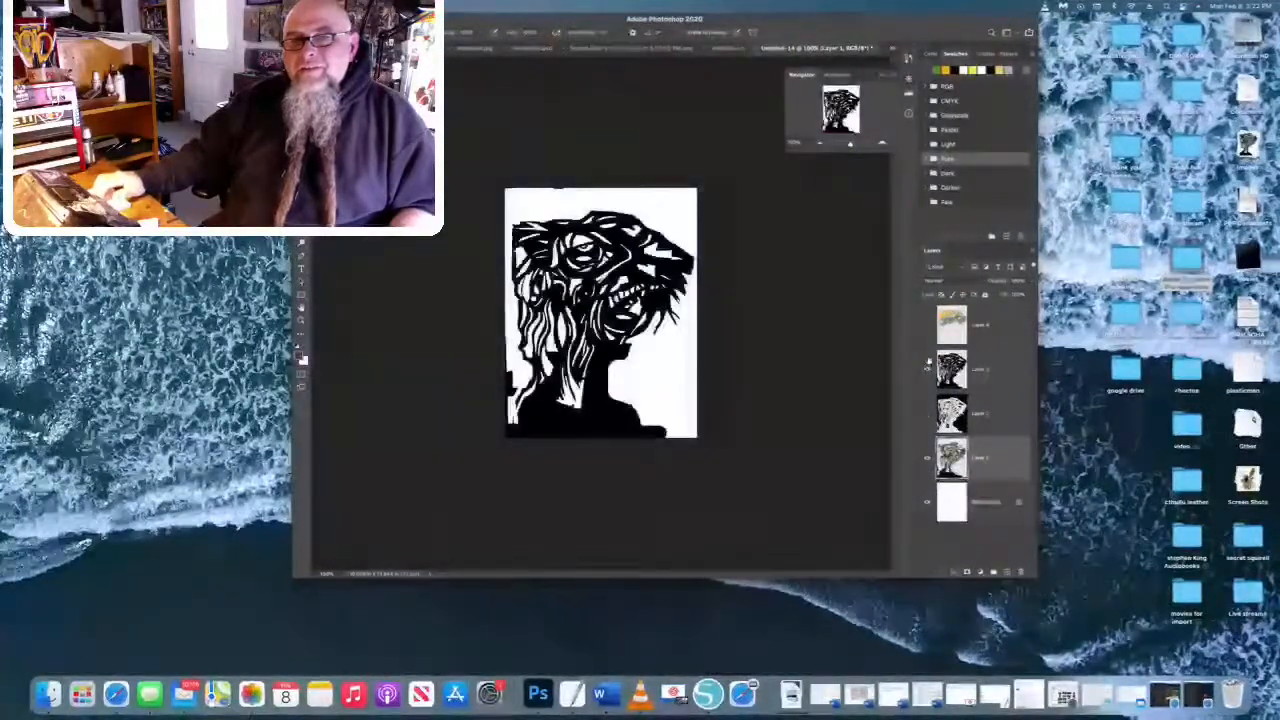
left_click(927, 369)
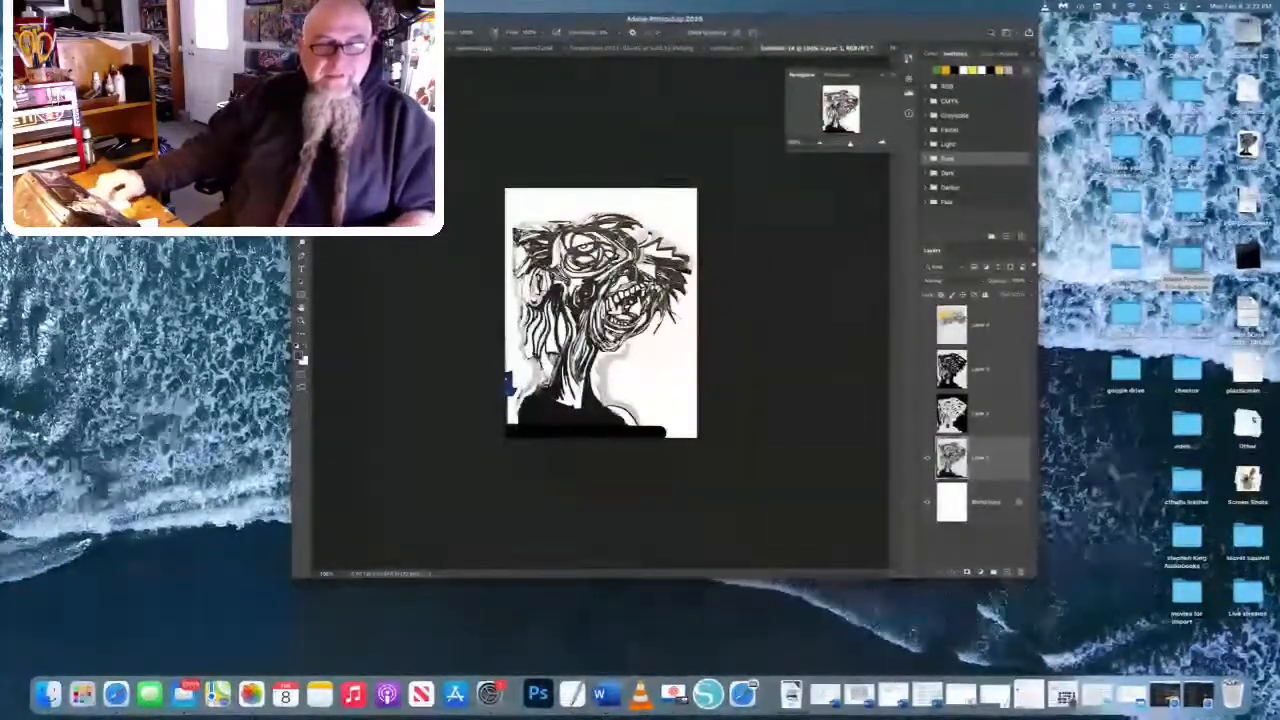
Step: Switch to Photos, view the coloured version of the portrait drawing in the library, and copy it
left_click(251, 692)
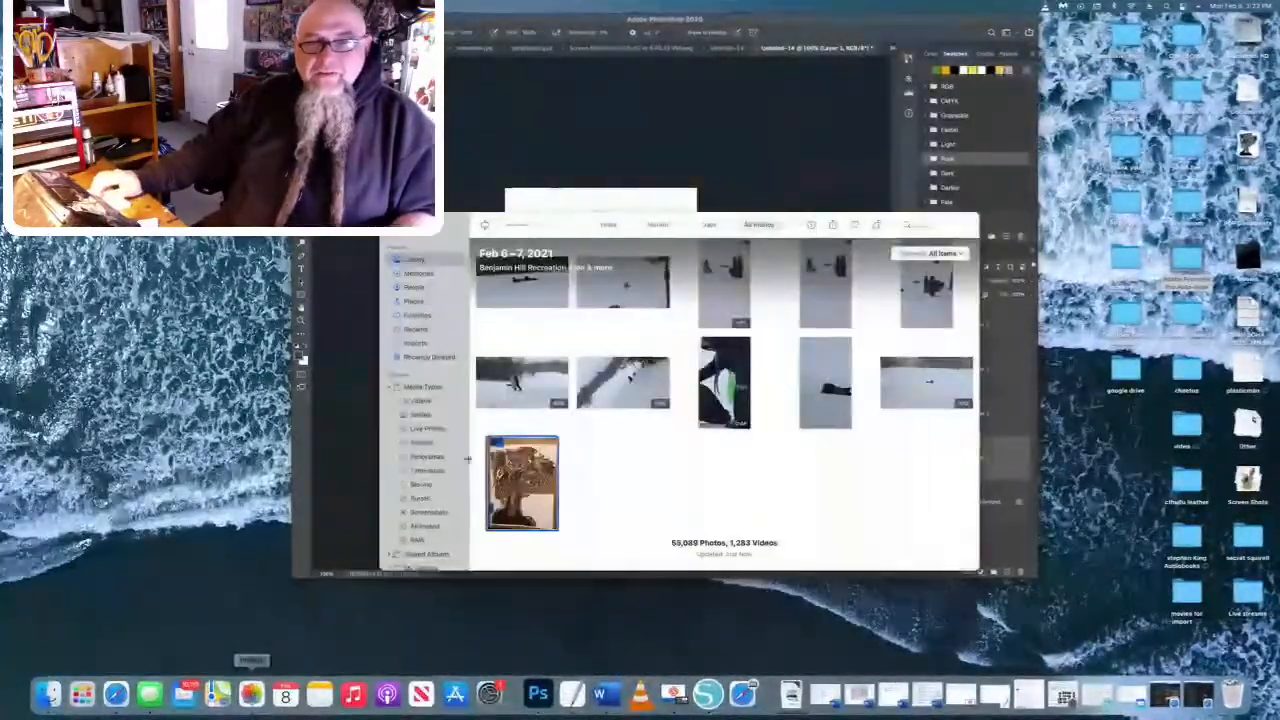
scroll(578, 448, "up", 5)
scroll(578, 448, "up", 2)
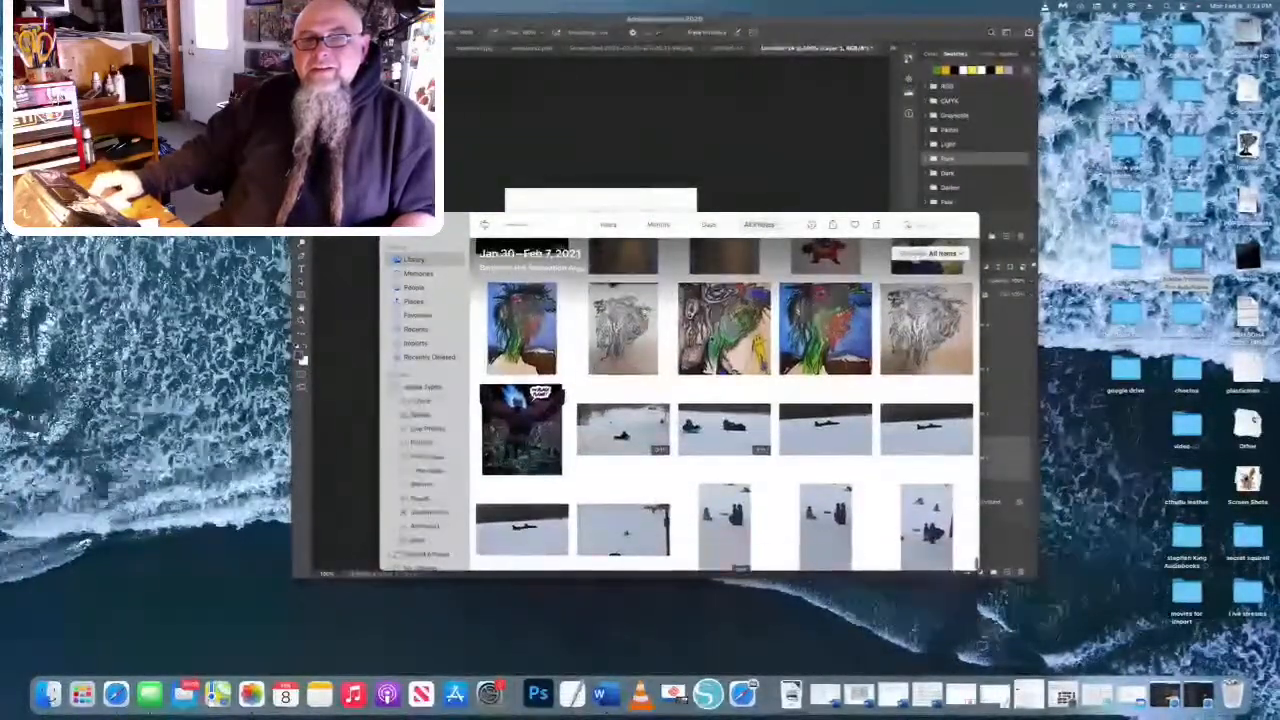
scroll(724, 404, "up", 2)
left_click(724, 364)
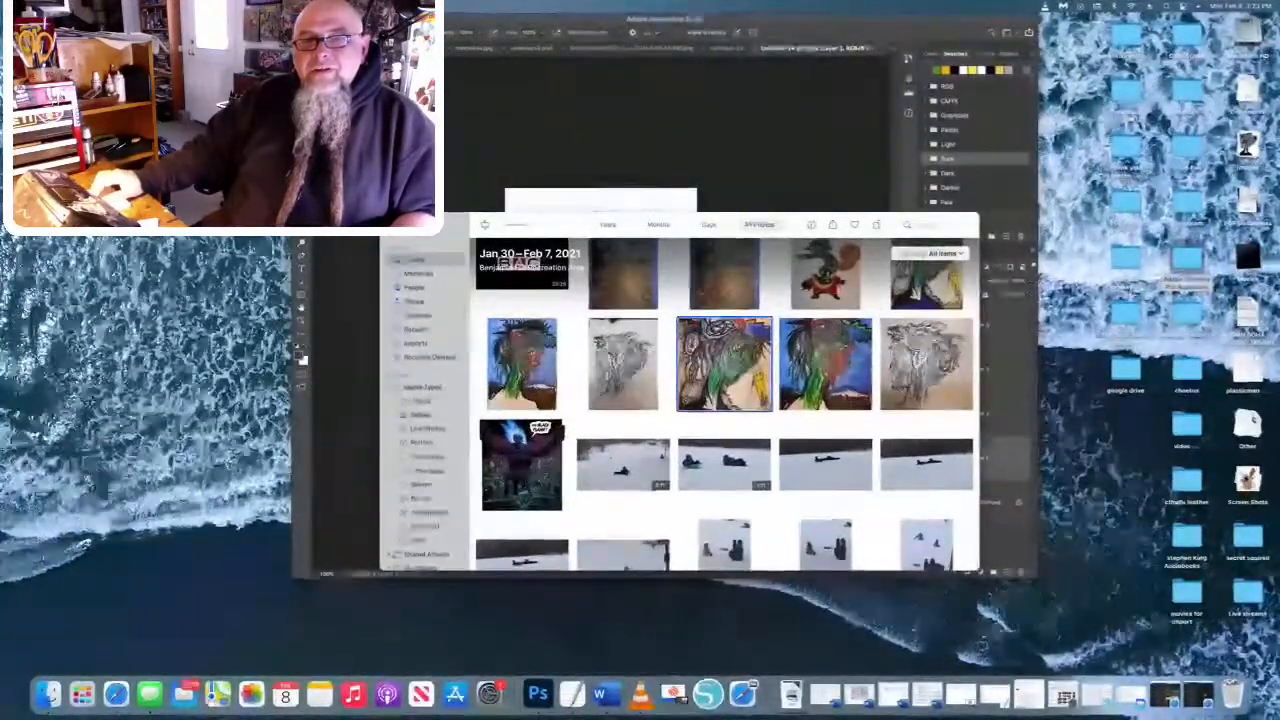
double_click(724, 364)
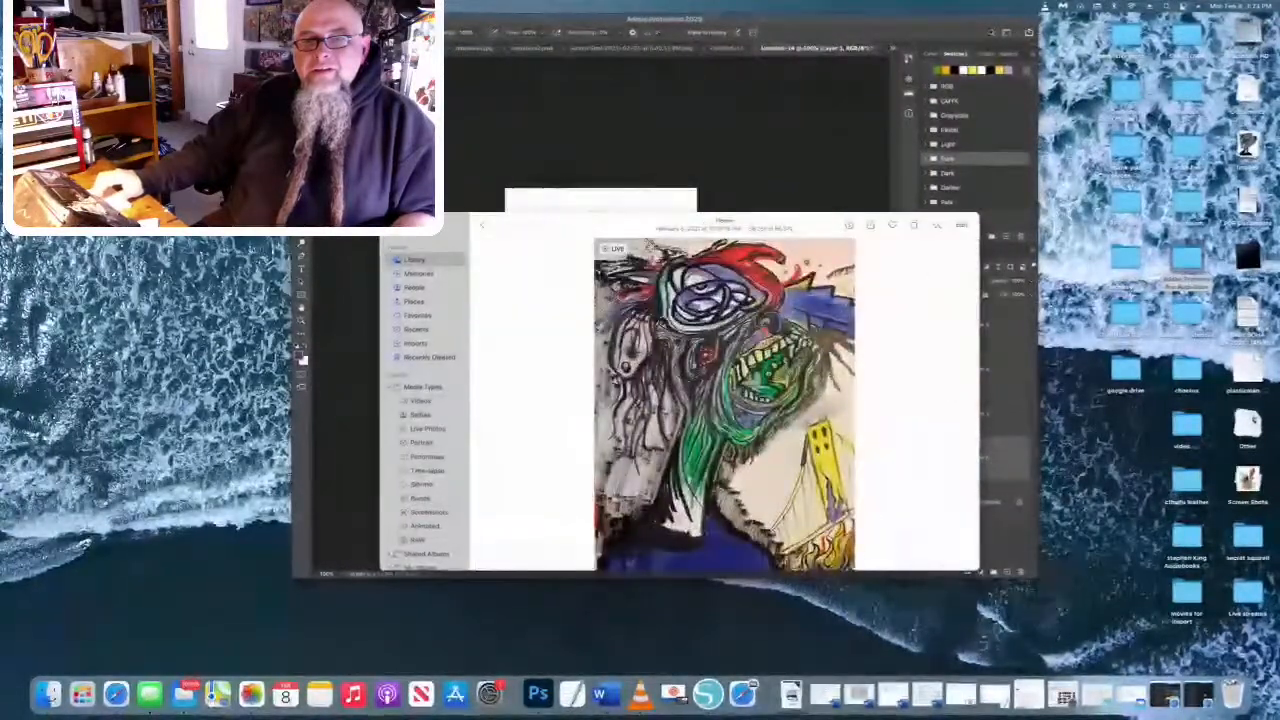
left_click(484, 225)
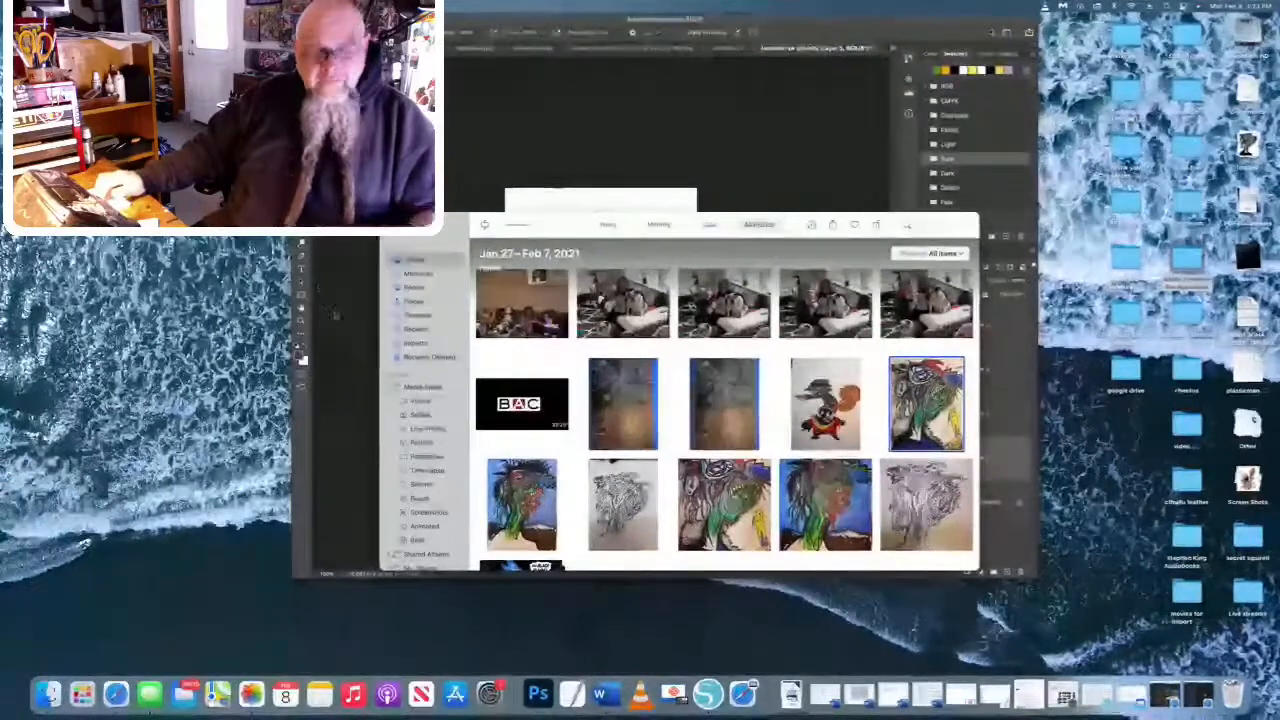
Step: Switch back to Photoshop, create a new document with the Clipboard preset, and paste the coloured drawing into it
left_click(336, 316)
key("super+n")
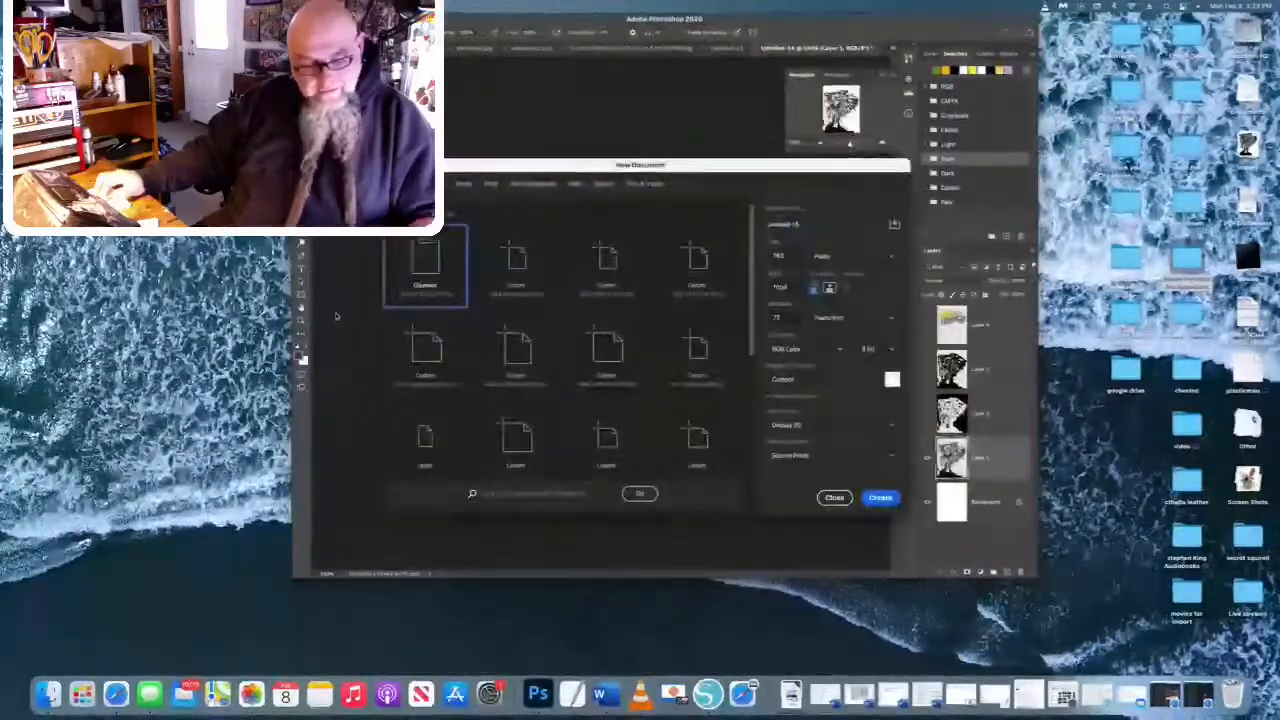
key("Return")
key("super+v")
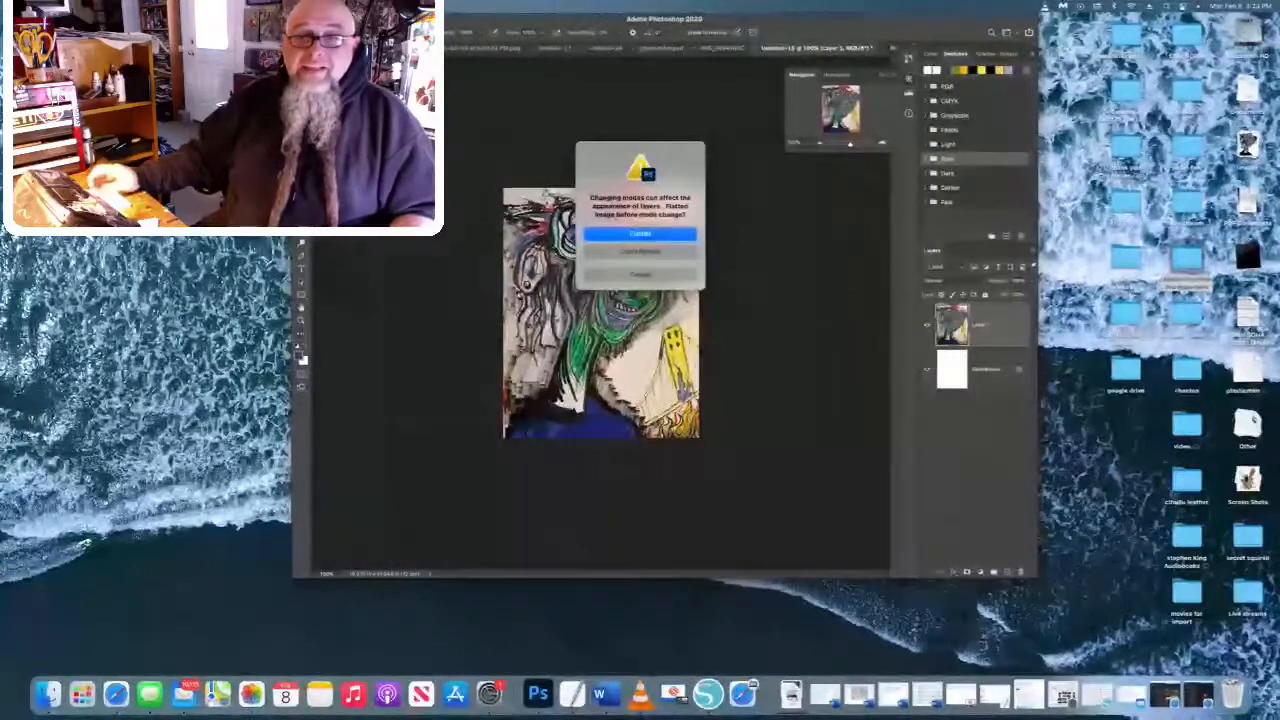
Step: Convert the flattened drawing to grayscale, discarding its colour information, and posterize it to 2 levels
key("Return")
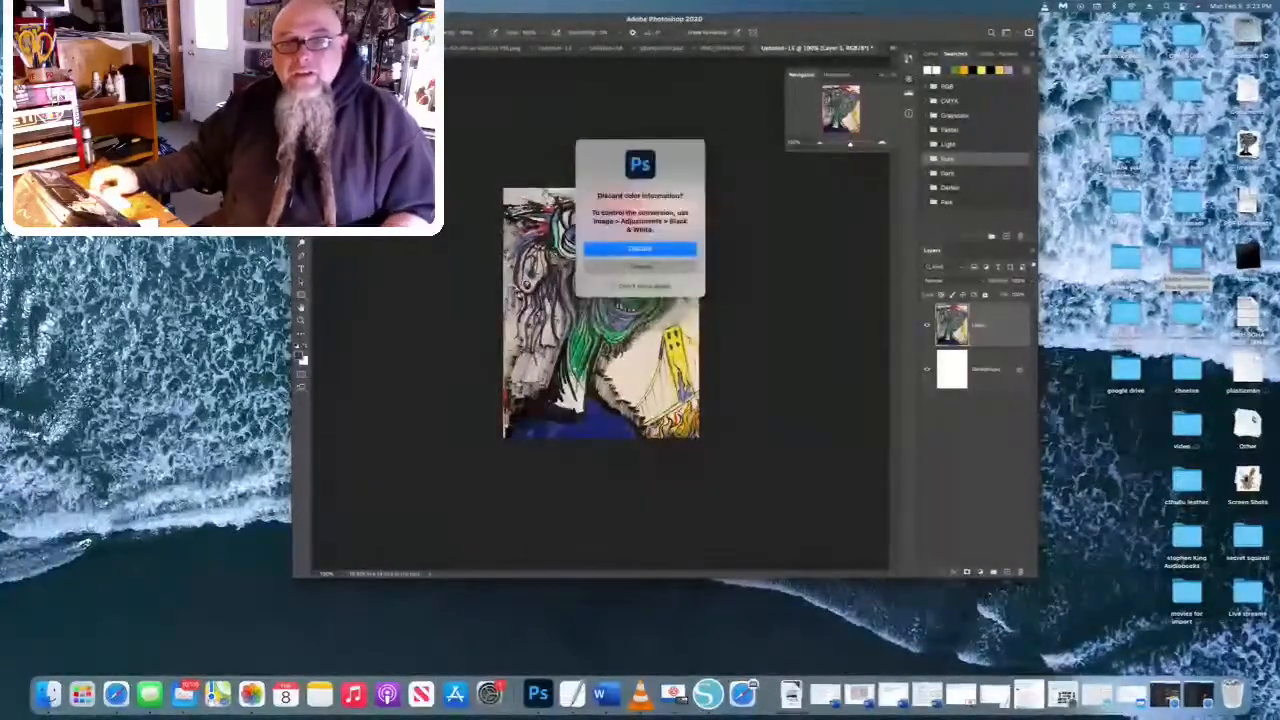
key("Return")
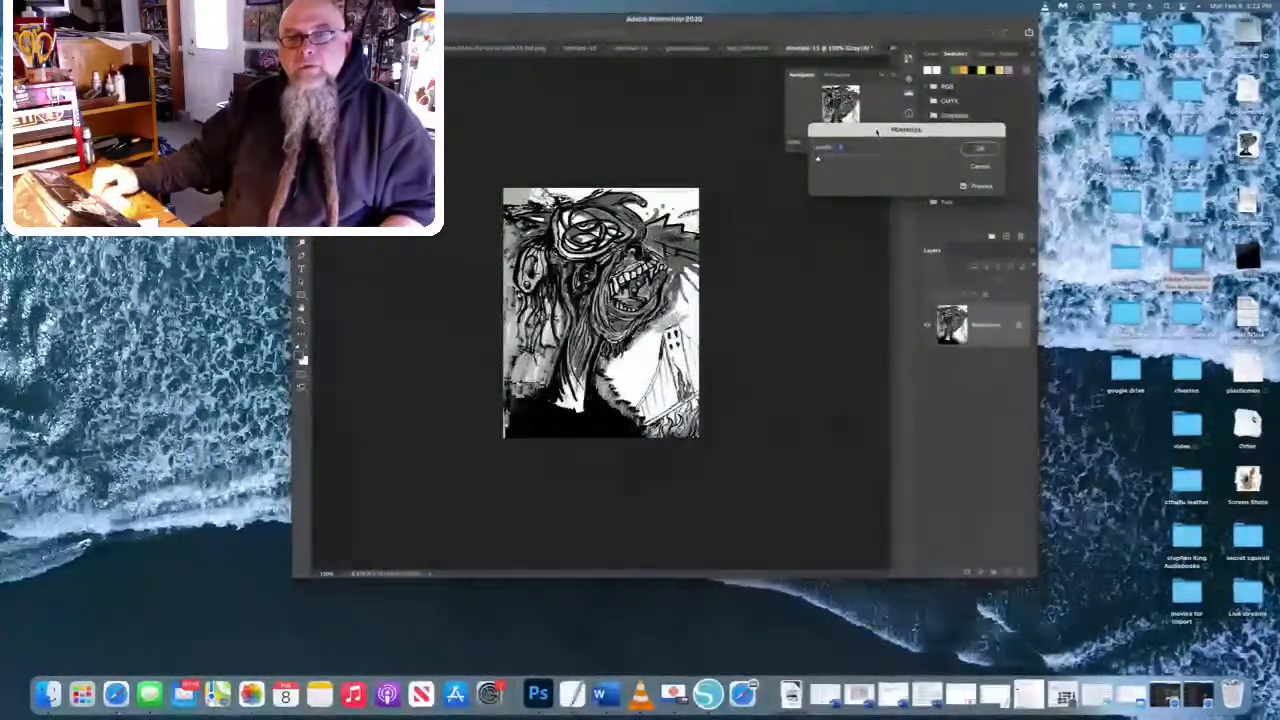
left_click_drag(877, 131, 827, 295)
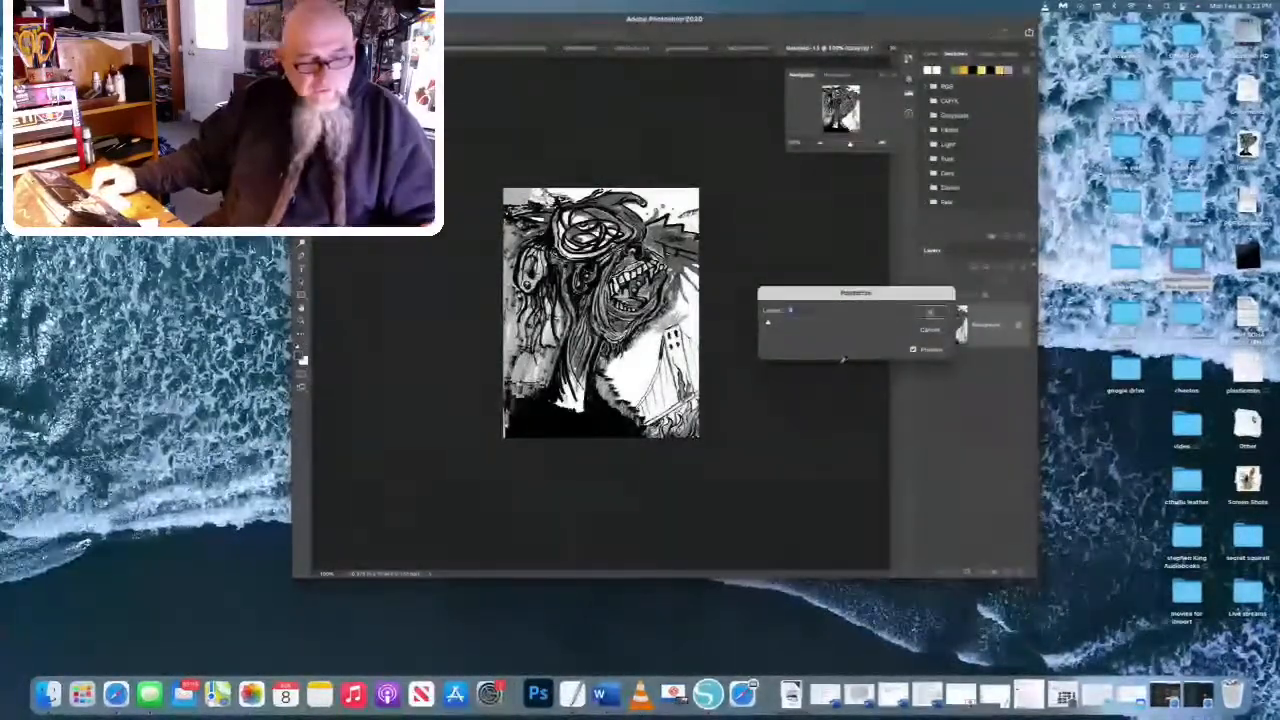
type("2")
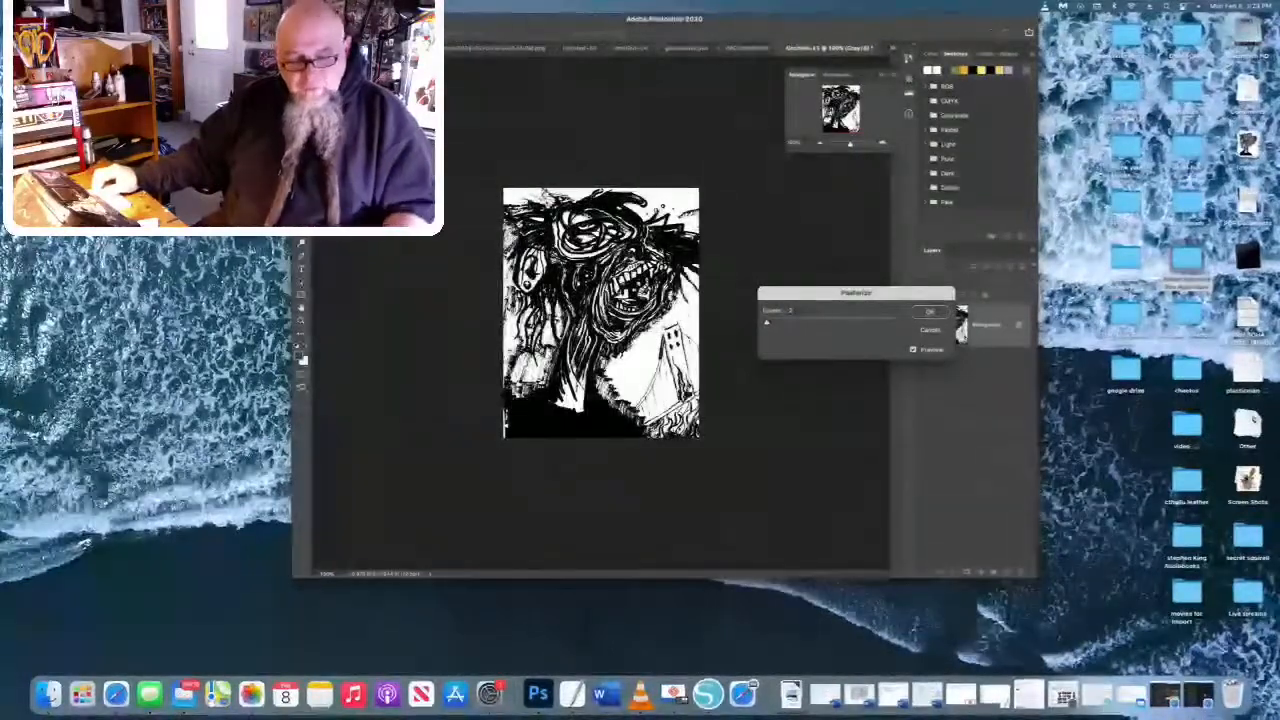
key("Return")
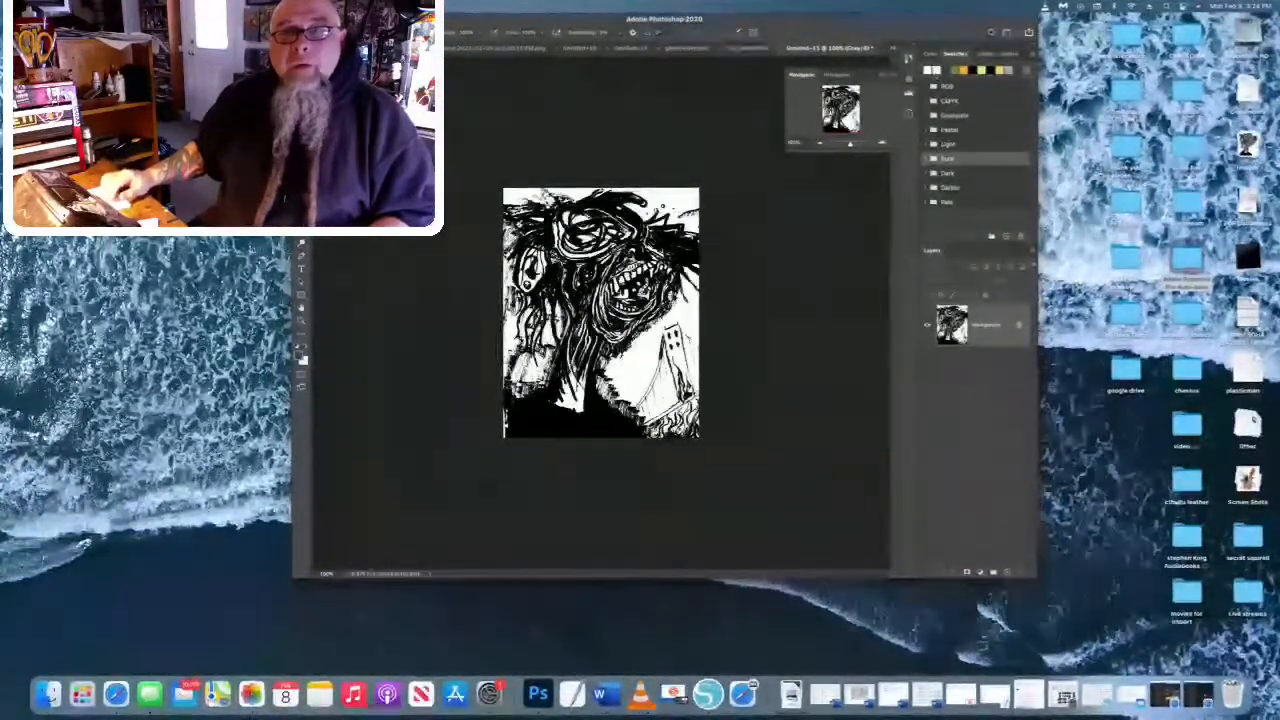
Step: Switch to the cleaned-up black-and-white portrait document and revert its history to the earliest states
left_click(893, 48)
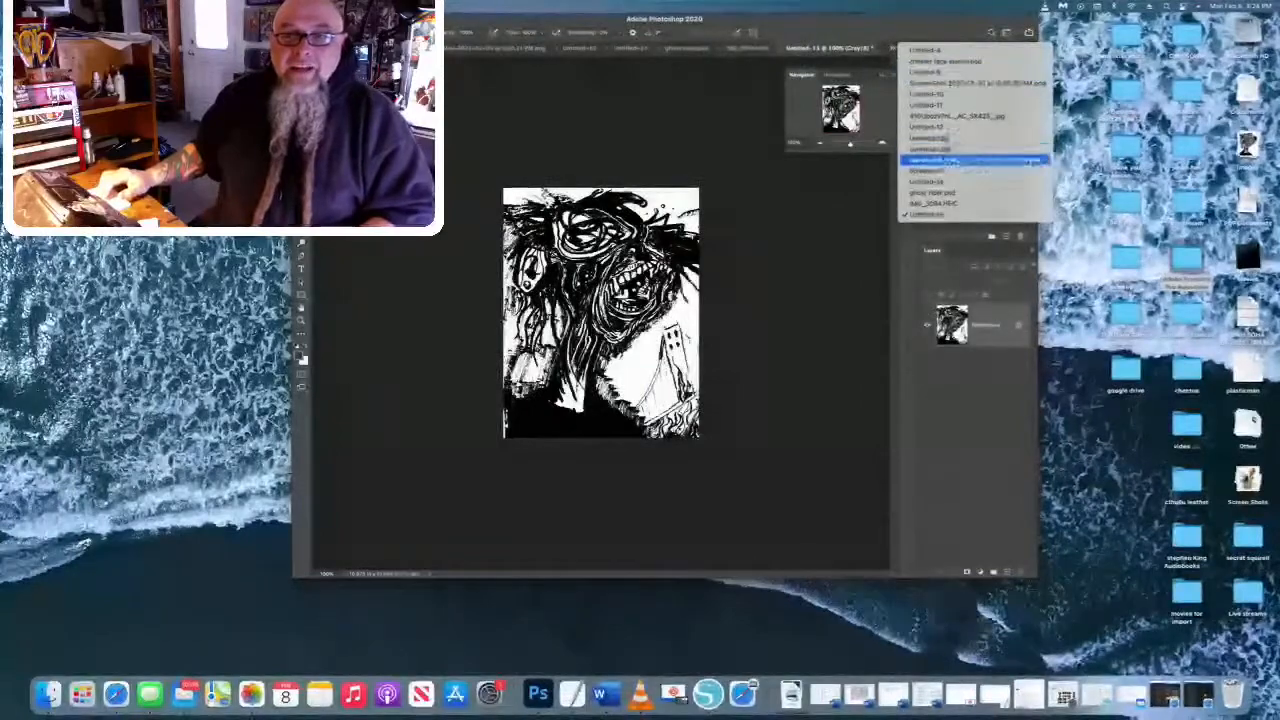
left_click(945, 150)
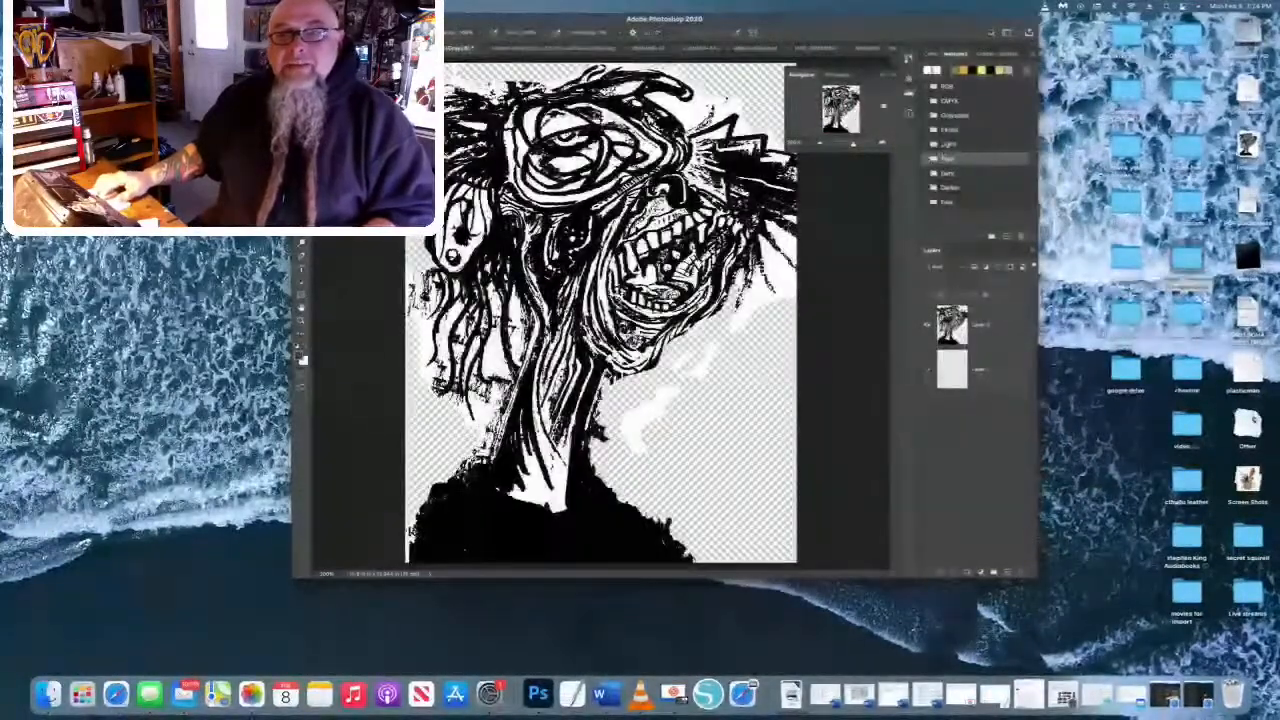
left_click(908, 59)
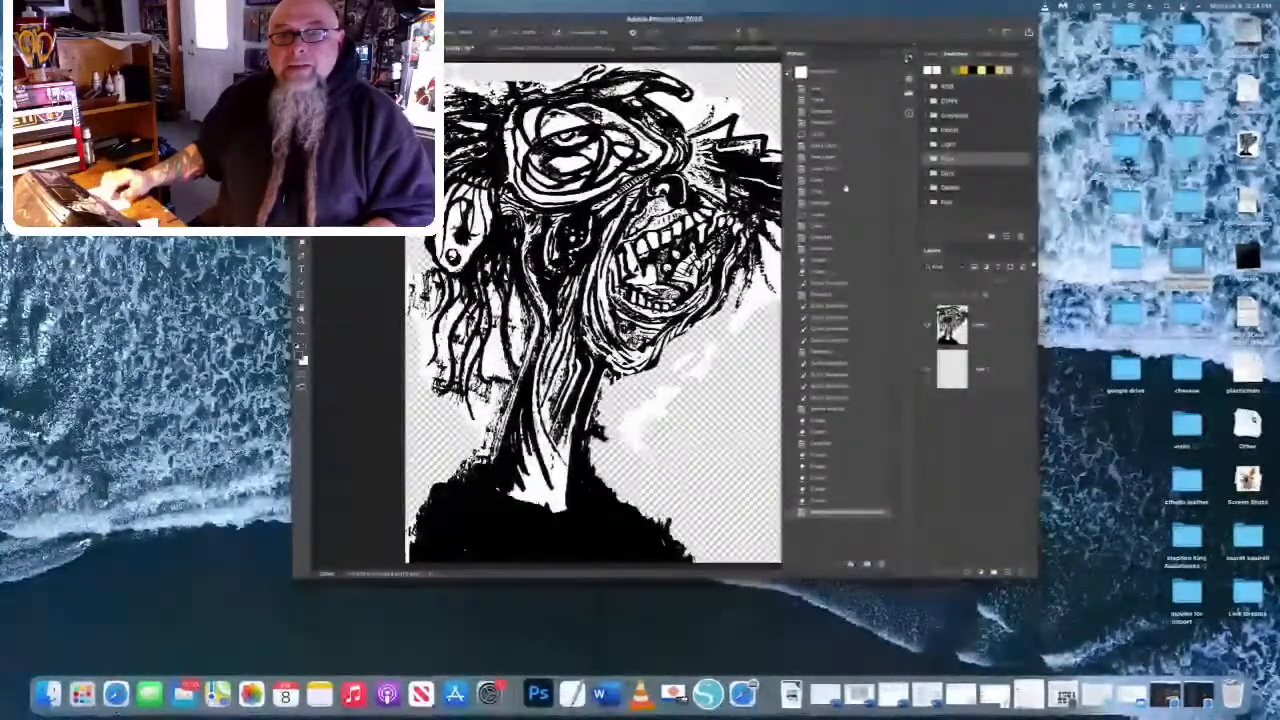
left_click(827, 91)
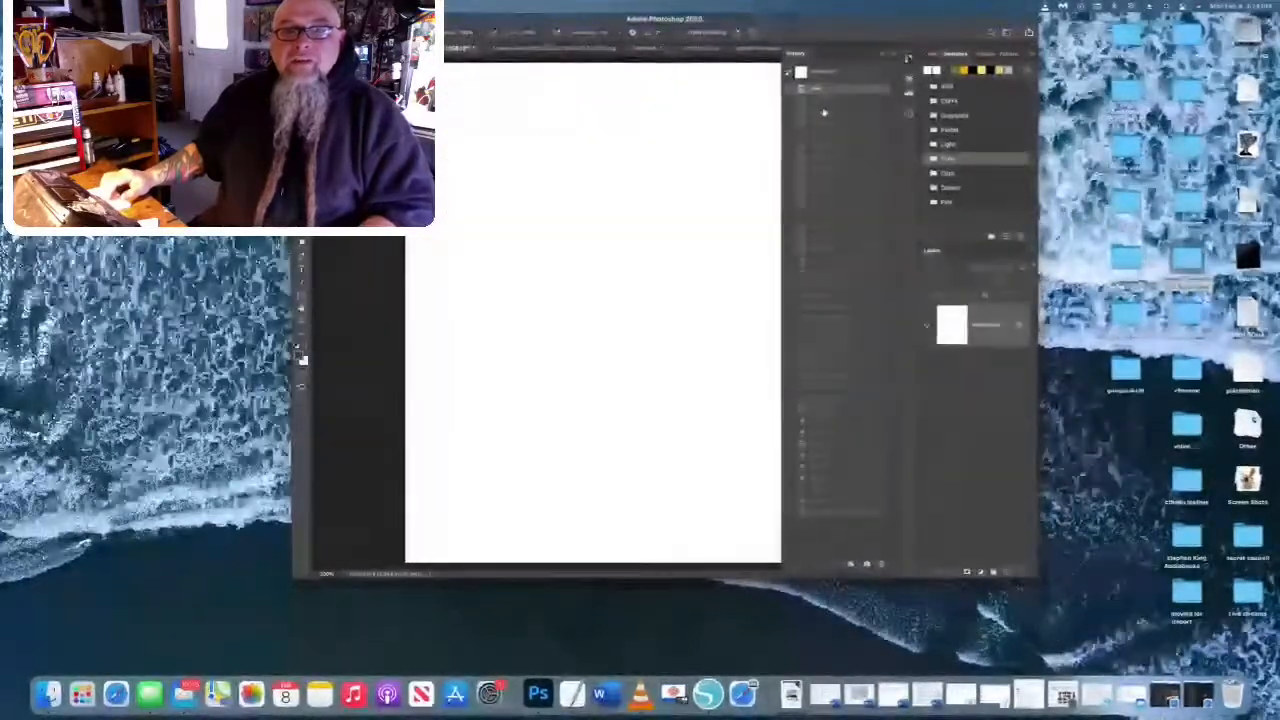
left_click(824, 112)
left_click(823, 136)
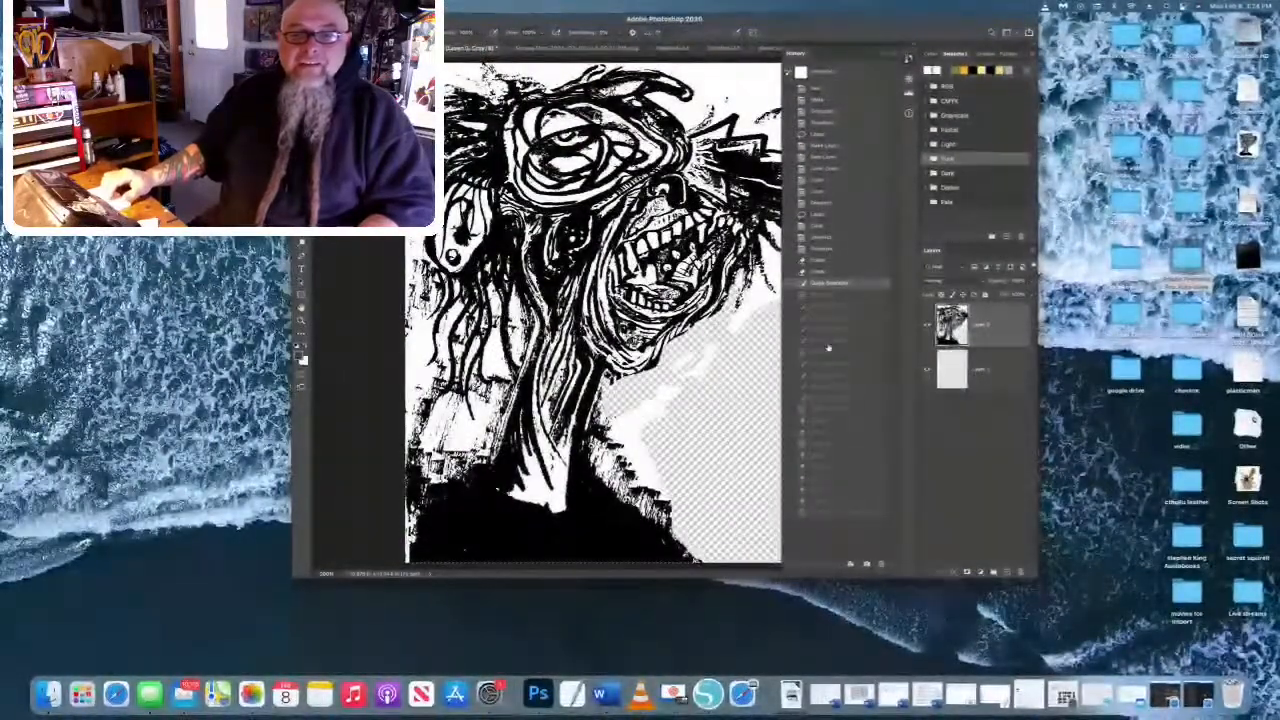
Step: Step forward through the portrait's history states to review the background removal and shoulder and hair cleanup
left_click(829, 345)
left_click(825, 368)
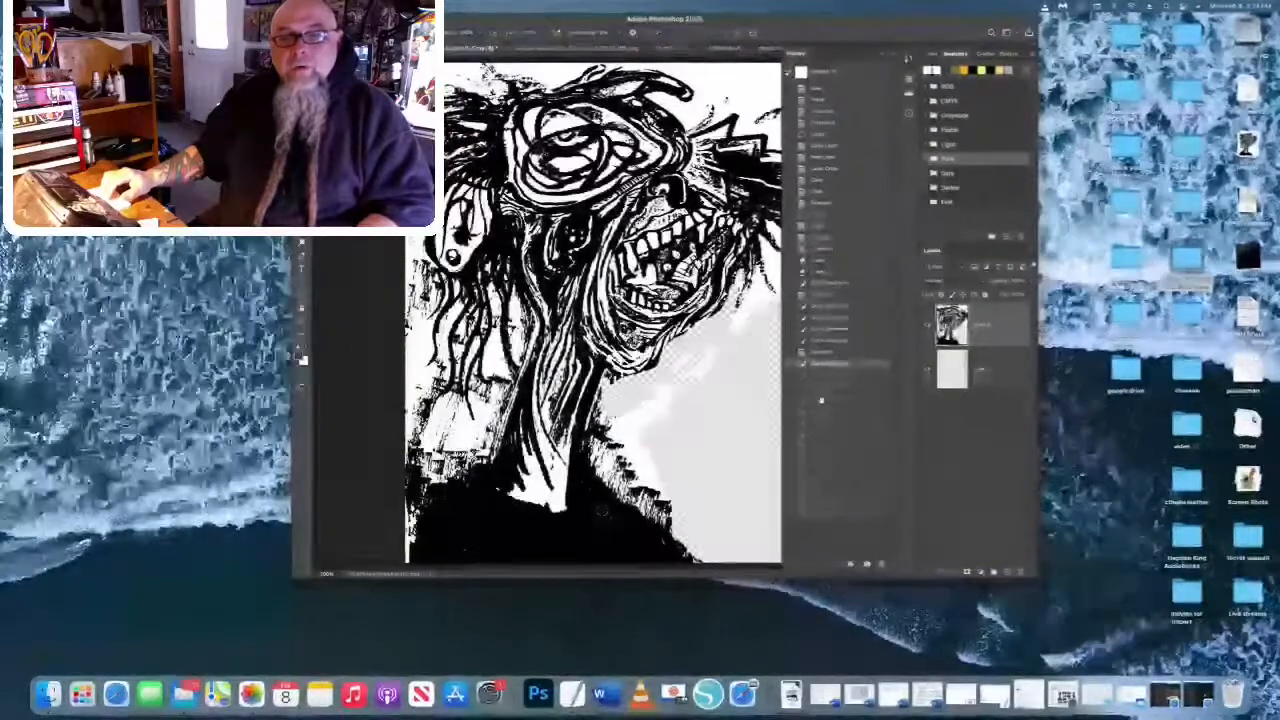
left_click(823, 389)
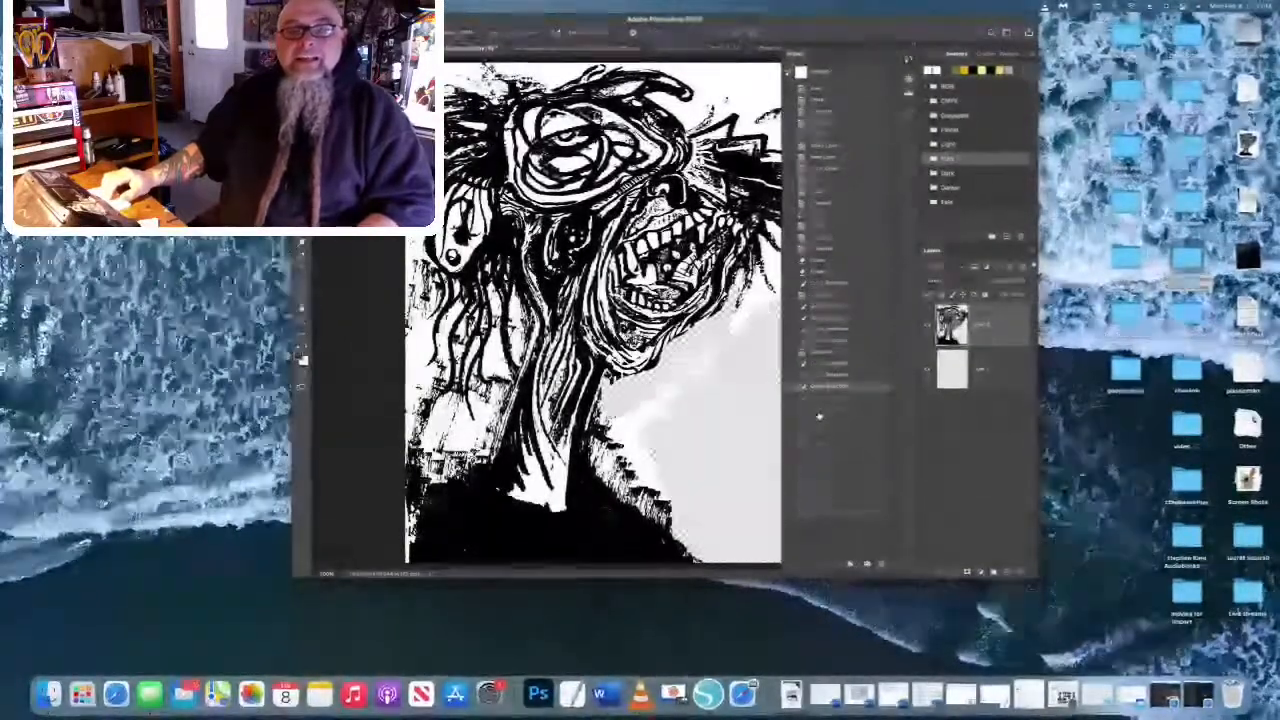
left_click(819, 414)
left_click(817, 432)
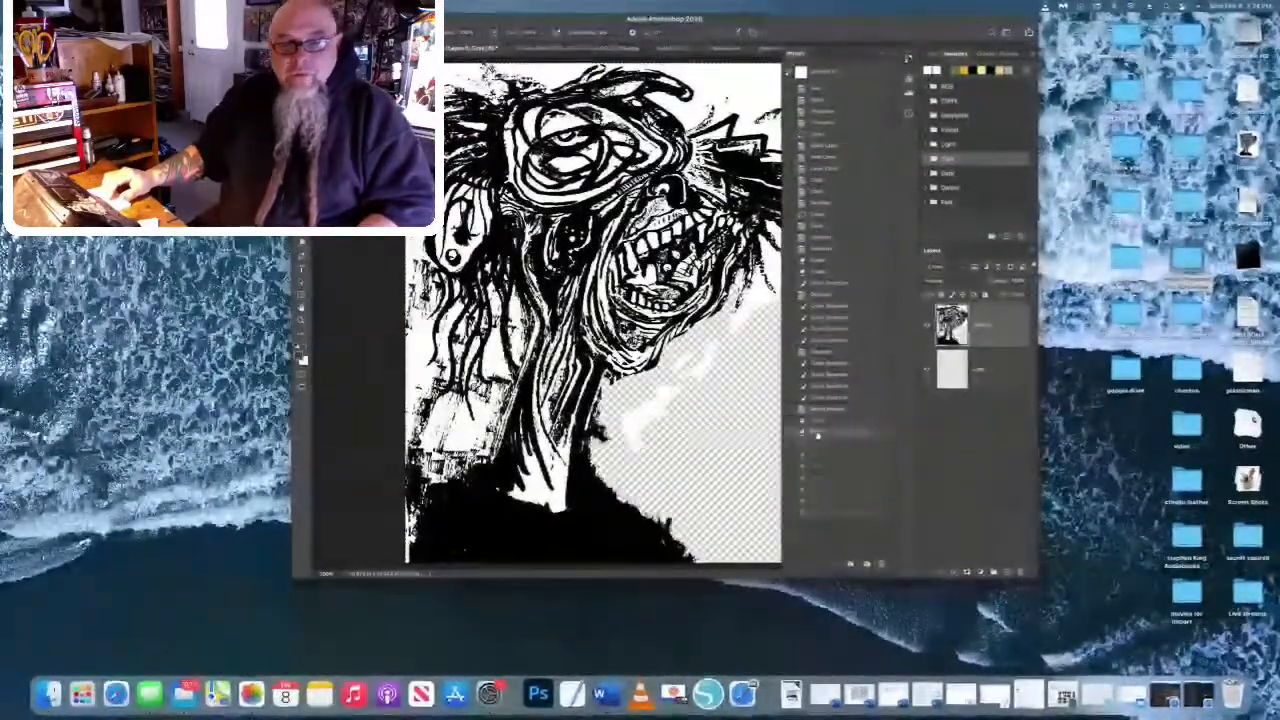
left_click(817, 434)
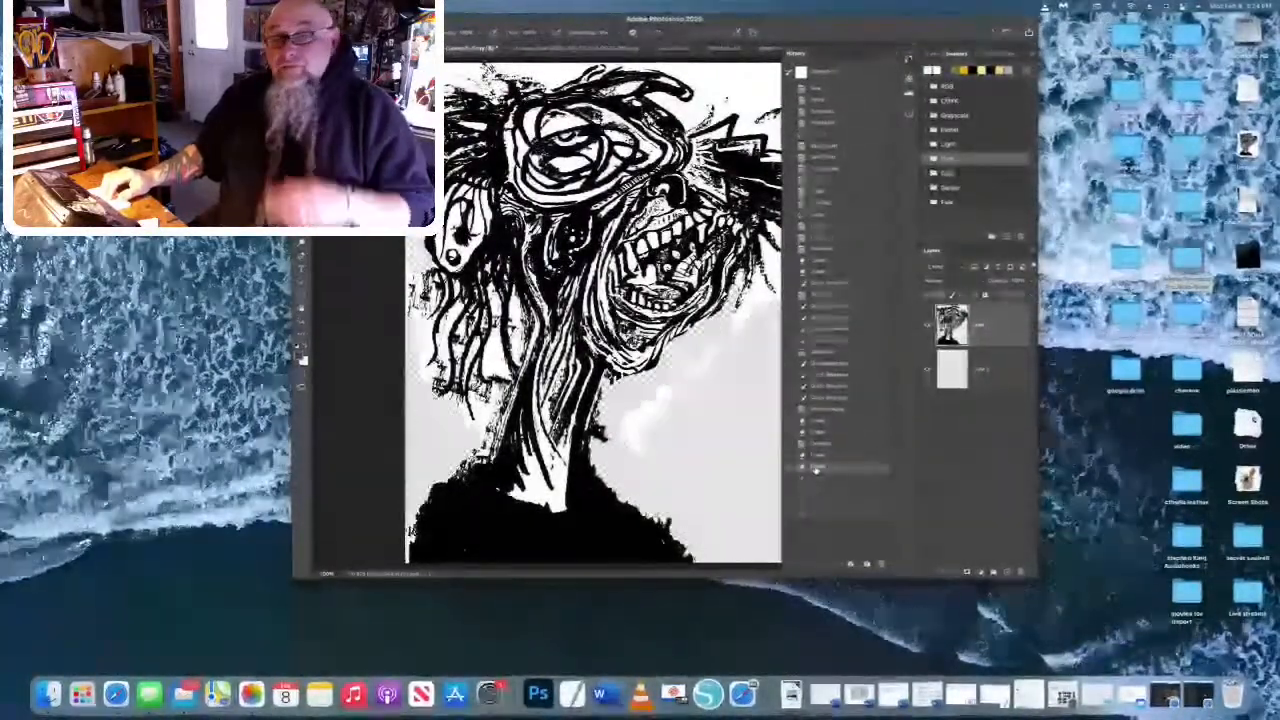
left_click(816, 470)
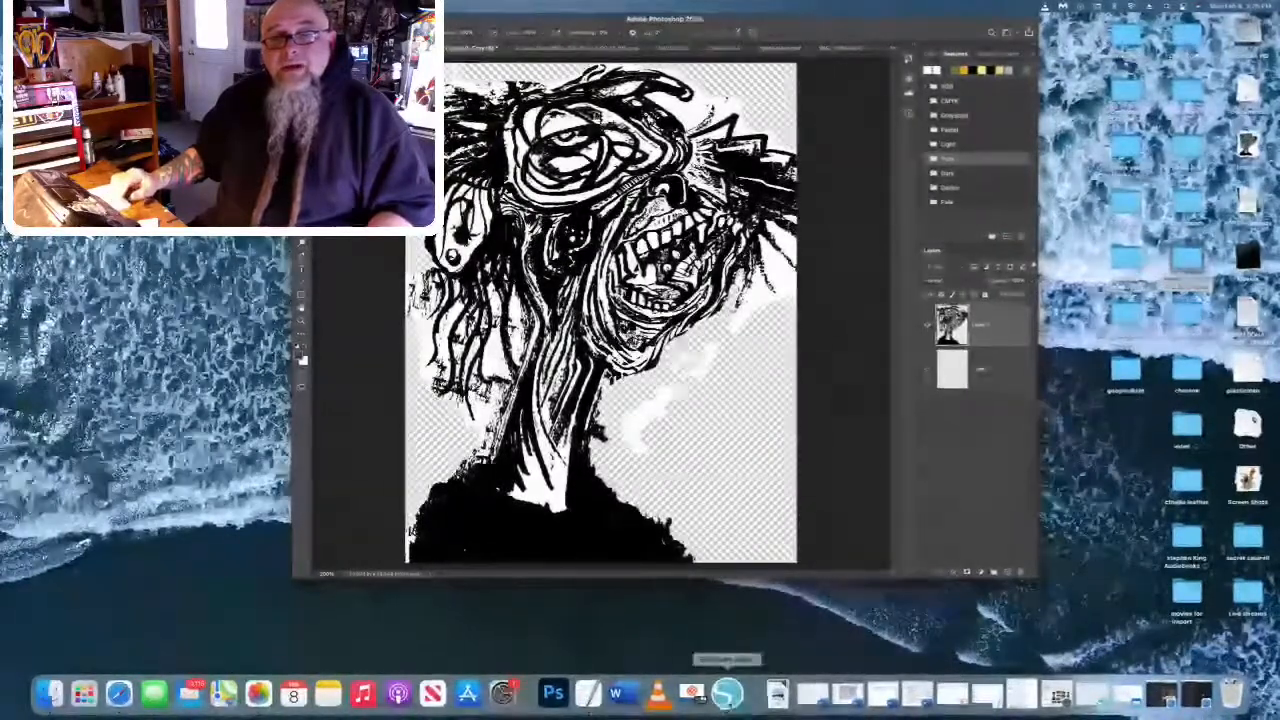
Step: Switch to Silhouette Studio, show the design workspace, and move the imported black line art onto the page
left_click(781, 692)
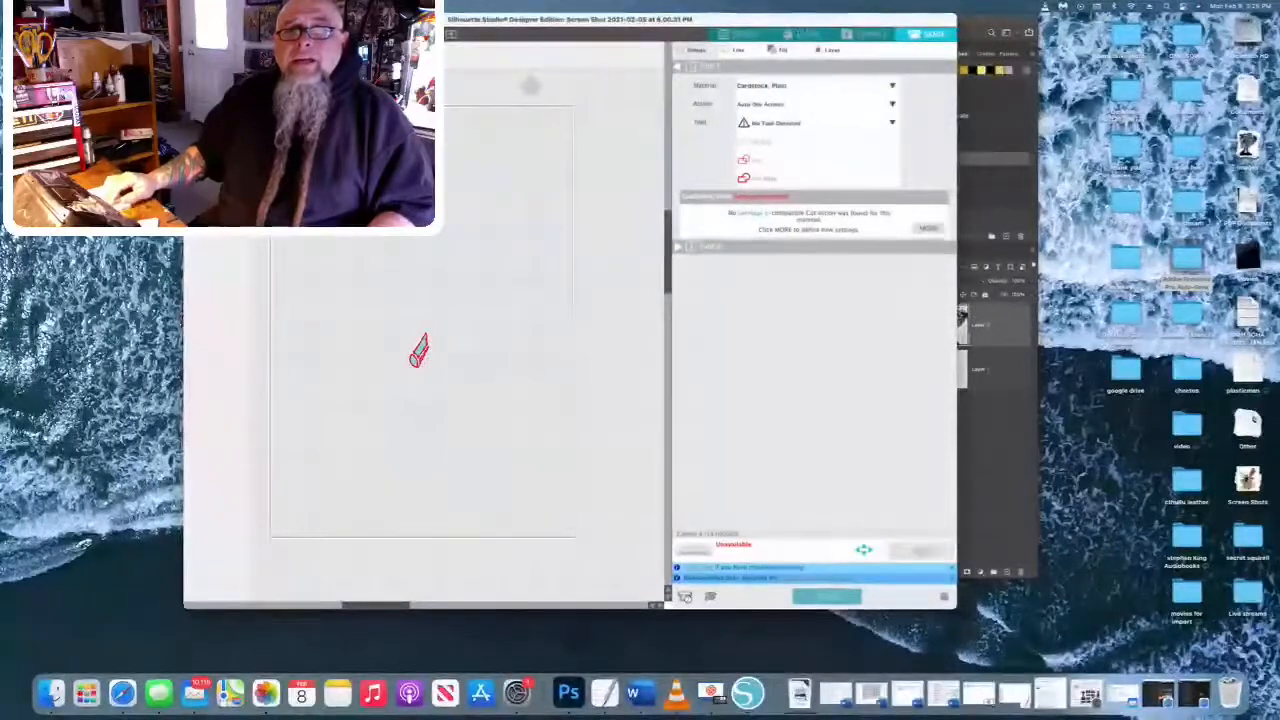
left_click(735, 33)
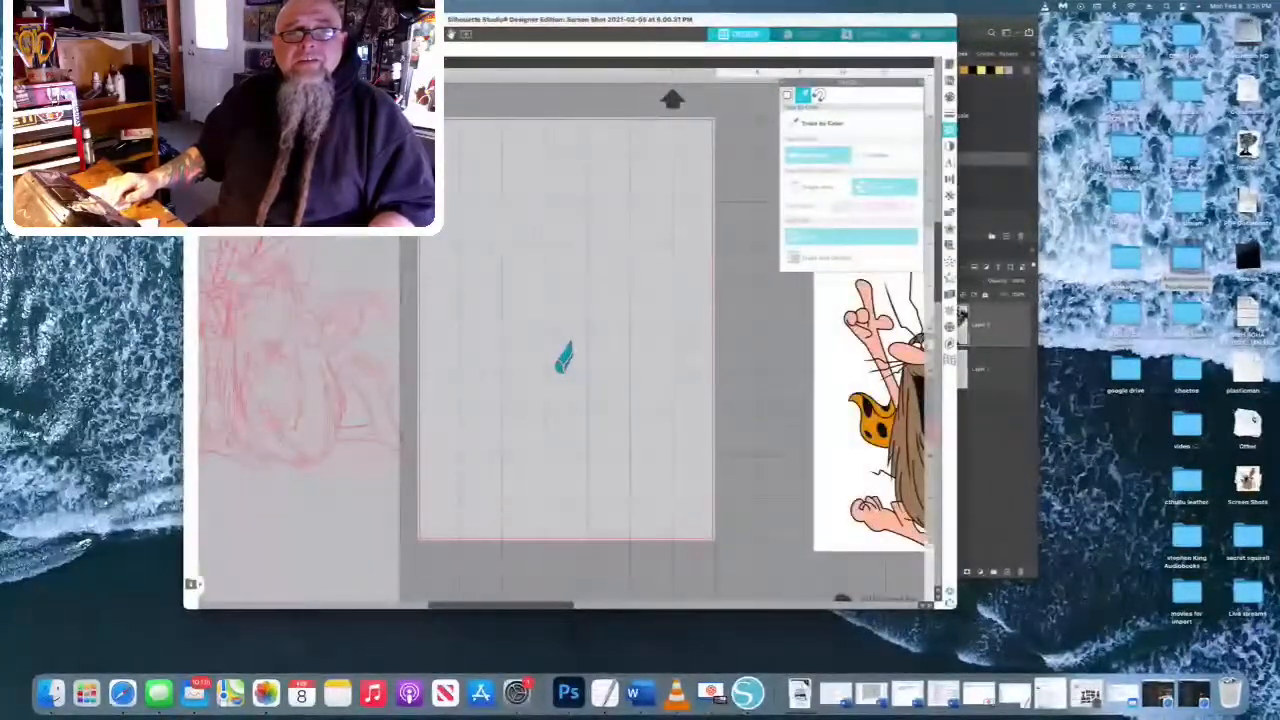
scroll(563, 357, "down", 5)
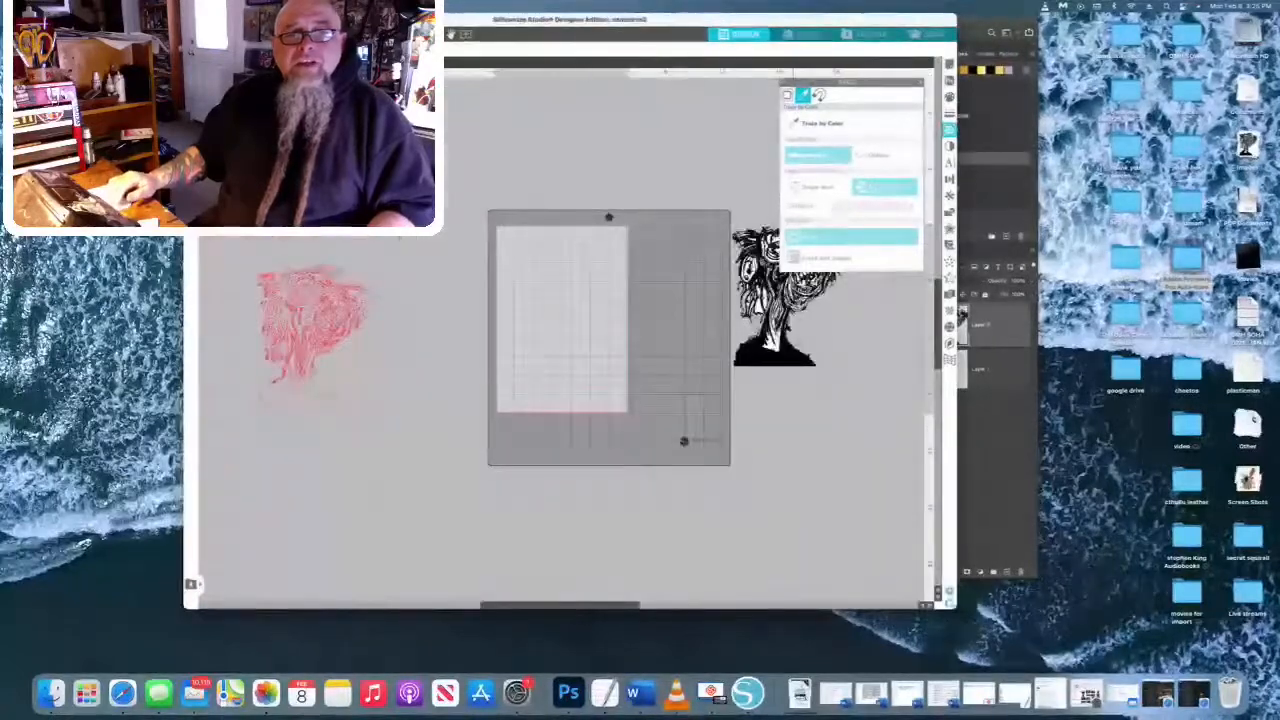
left_click_drag(795, 300, 567, 318)
left_click(514, 162)
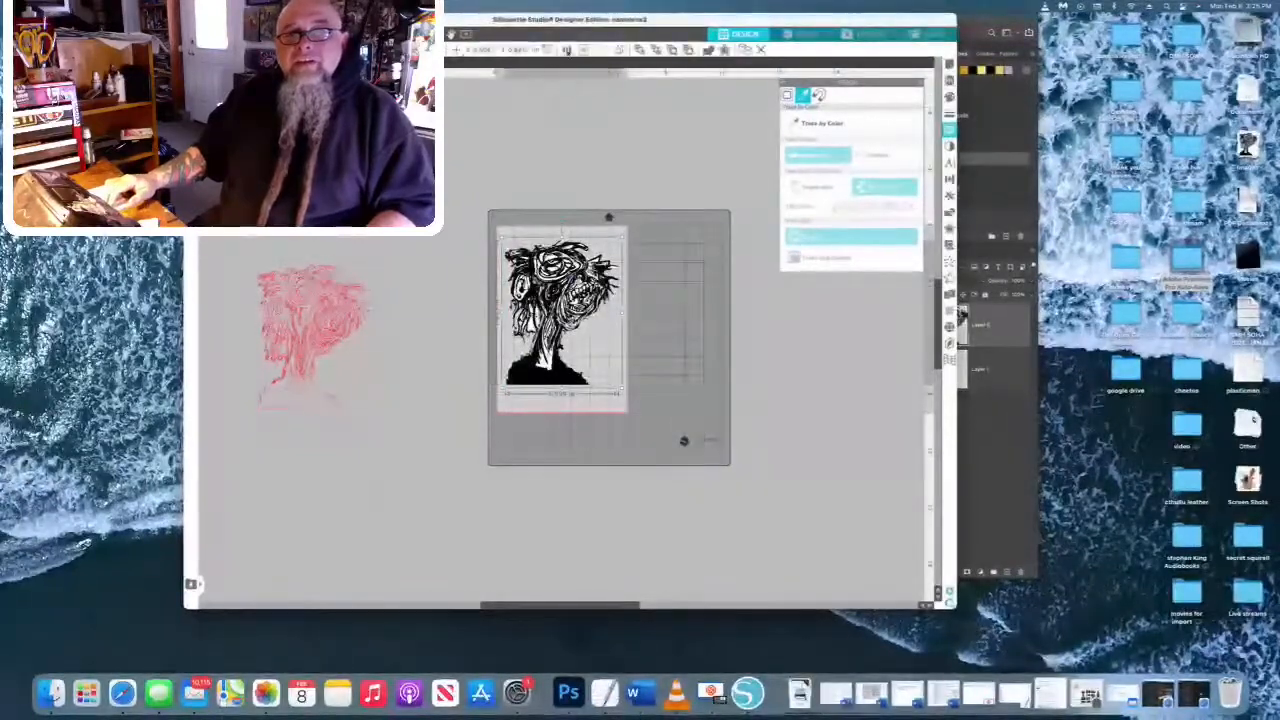
Step: Align the line art to the vertical middle of the page and deselect it
left_click(566, 49)
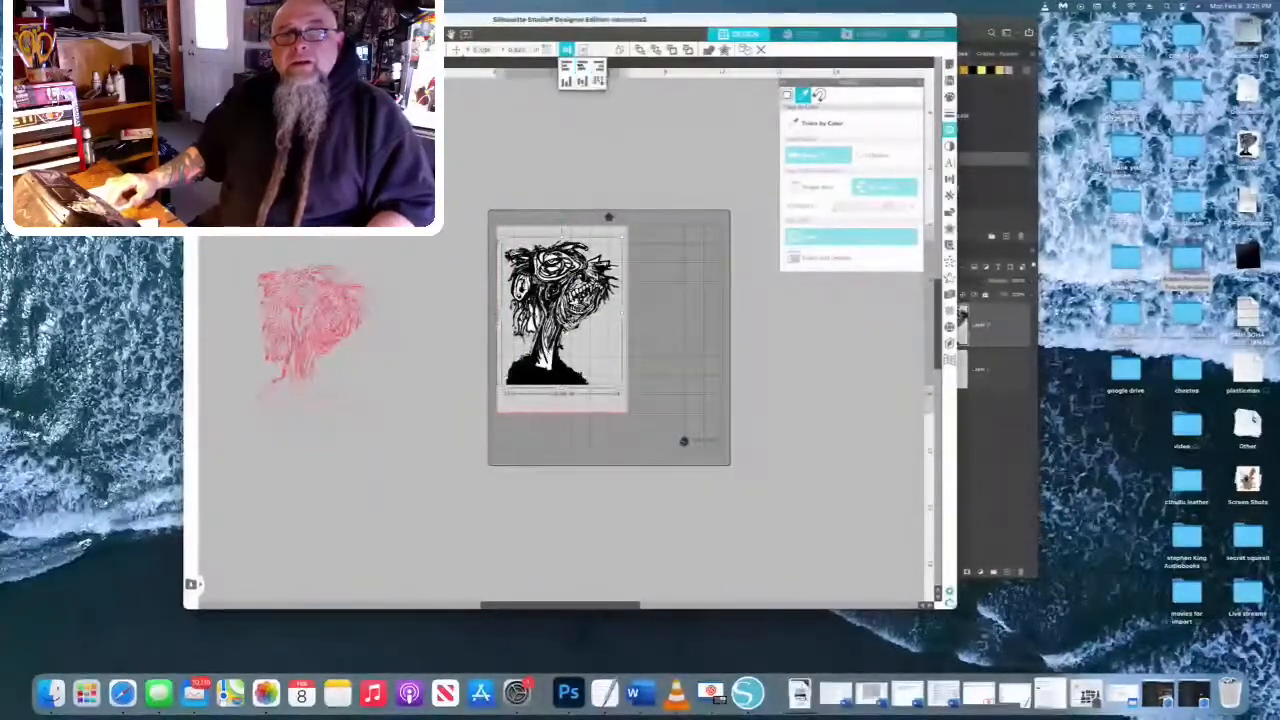
left_click(582, 82)
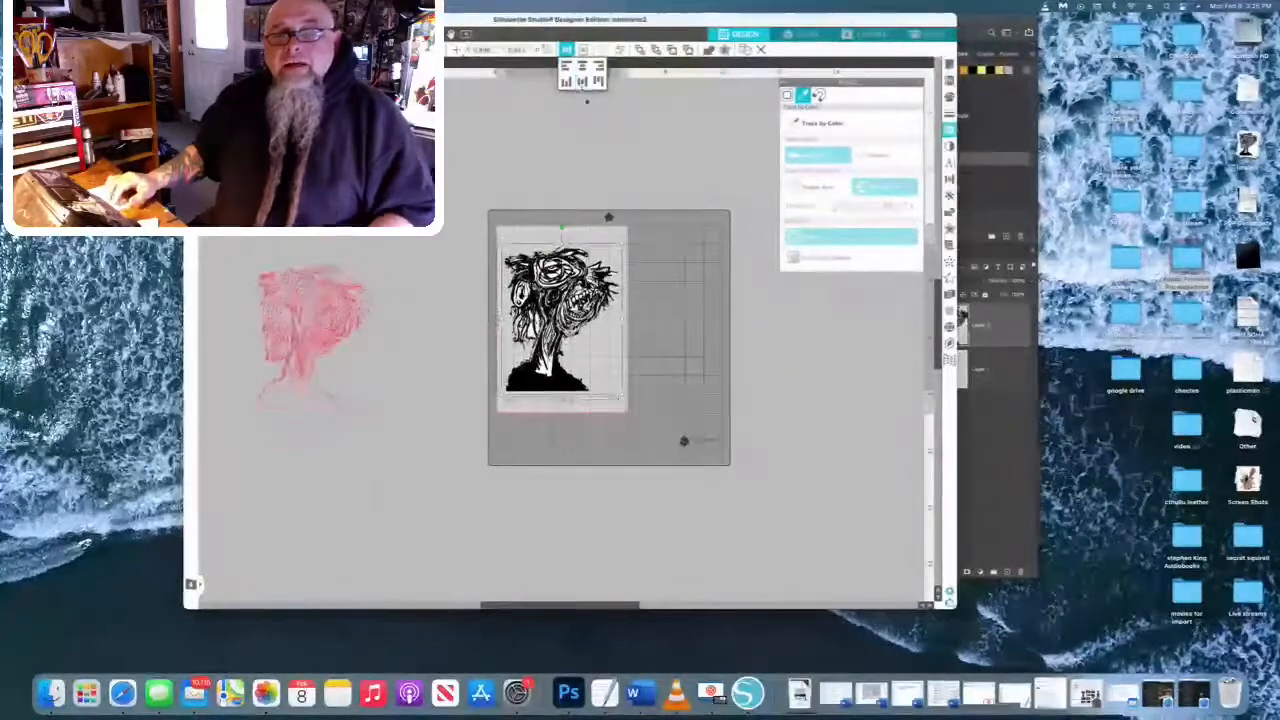
left_click(772, 316)
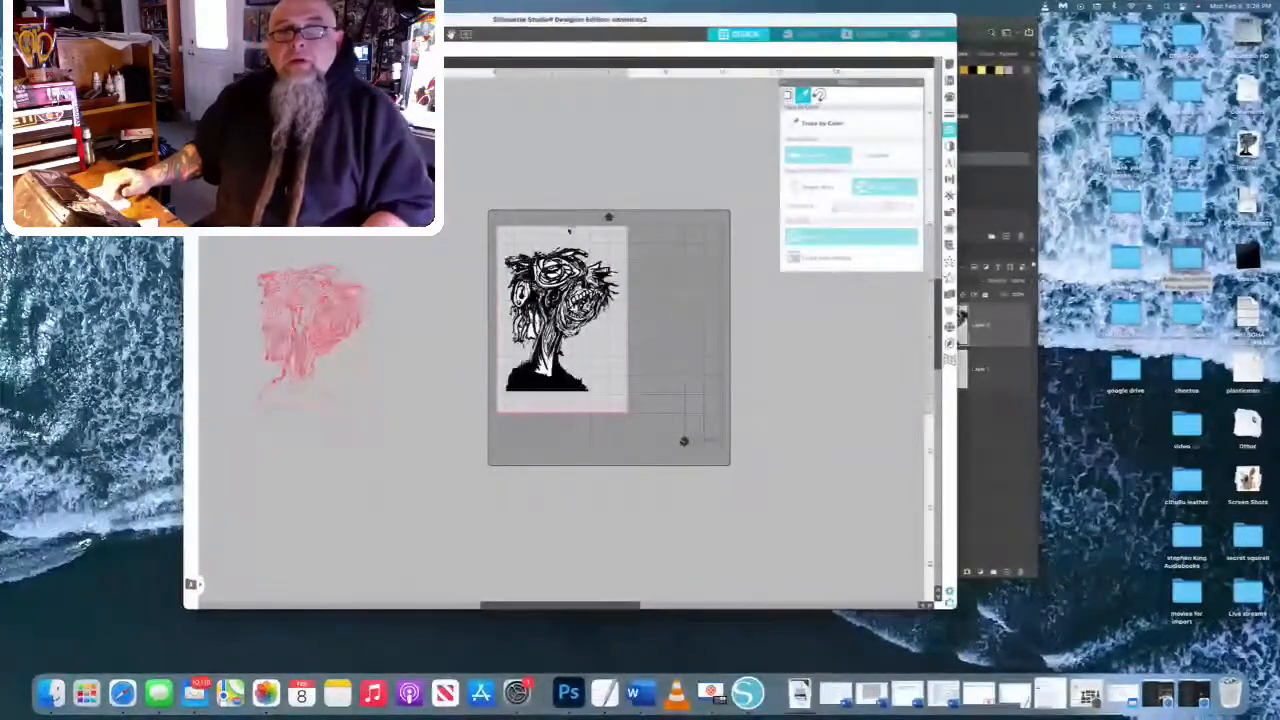
Step: Select a trace area around the whole line art on the page and trace it
left_click(789, 95)
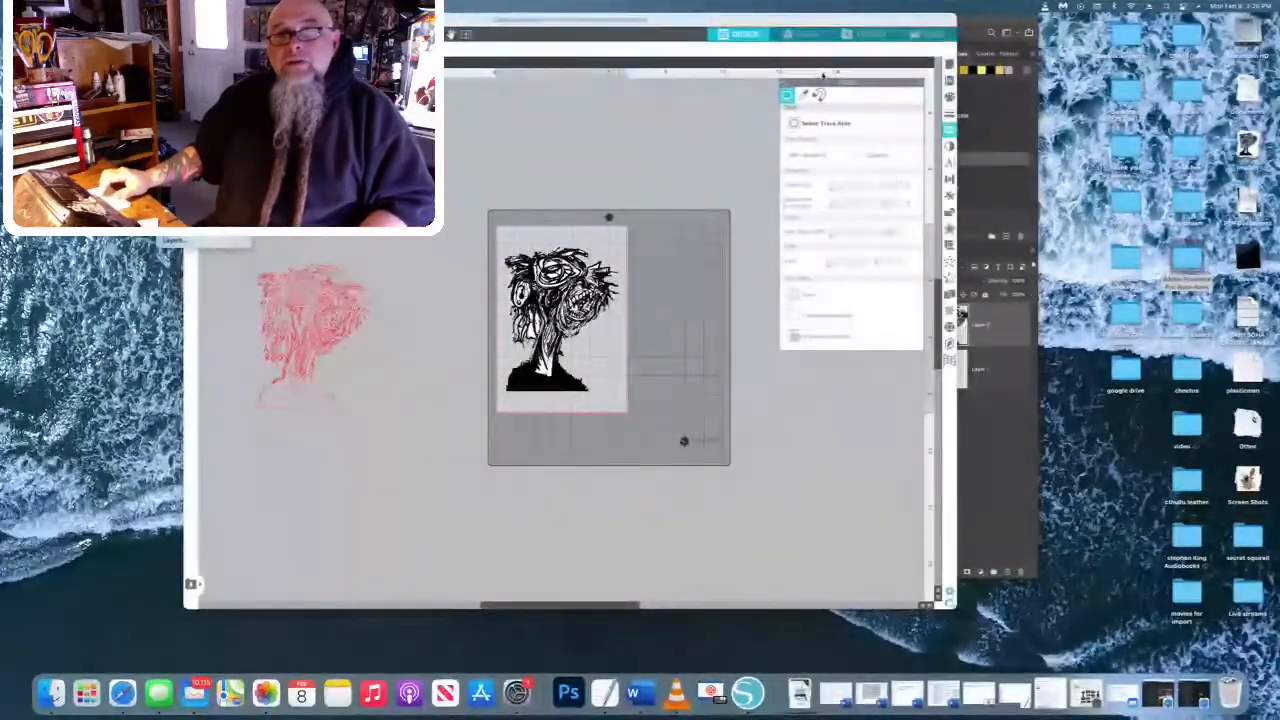
left_click(806, 128)
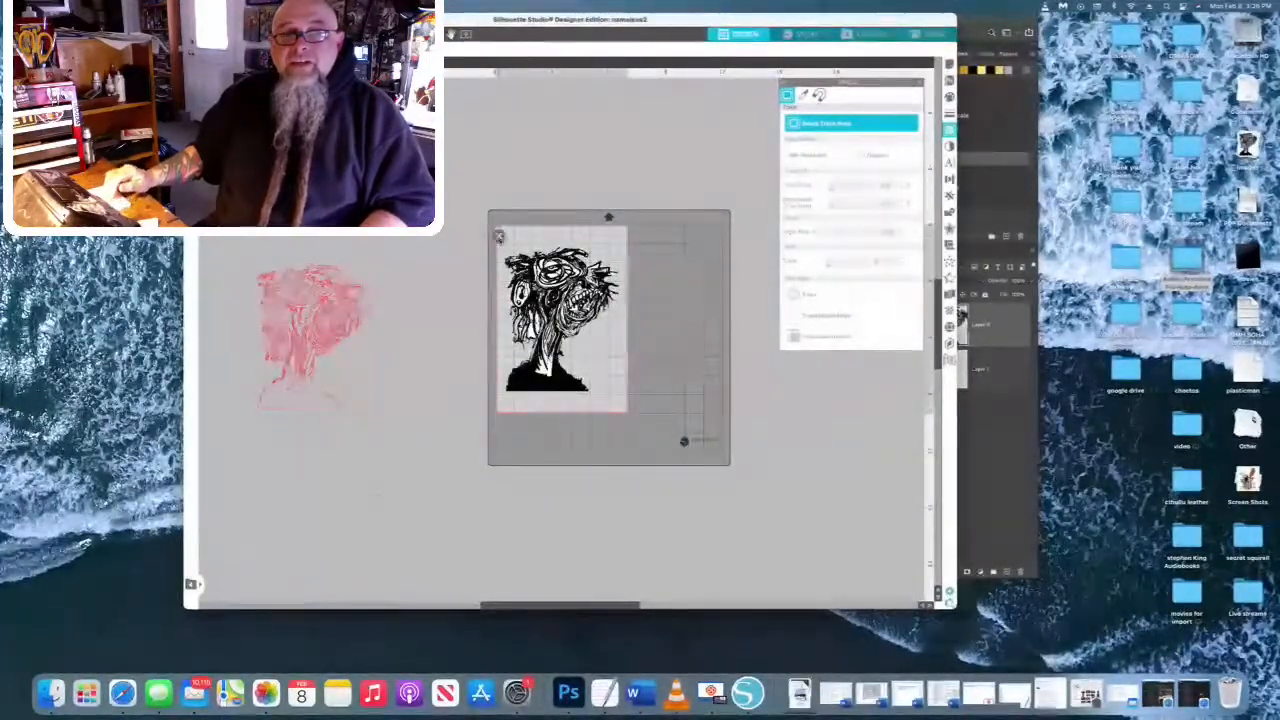
mouse_move(498, 232)
left_mouse_down()
mouse_move(596, 392)
mouse_move(624, 397)
left_mouse_up()
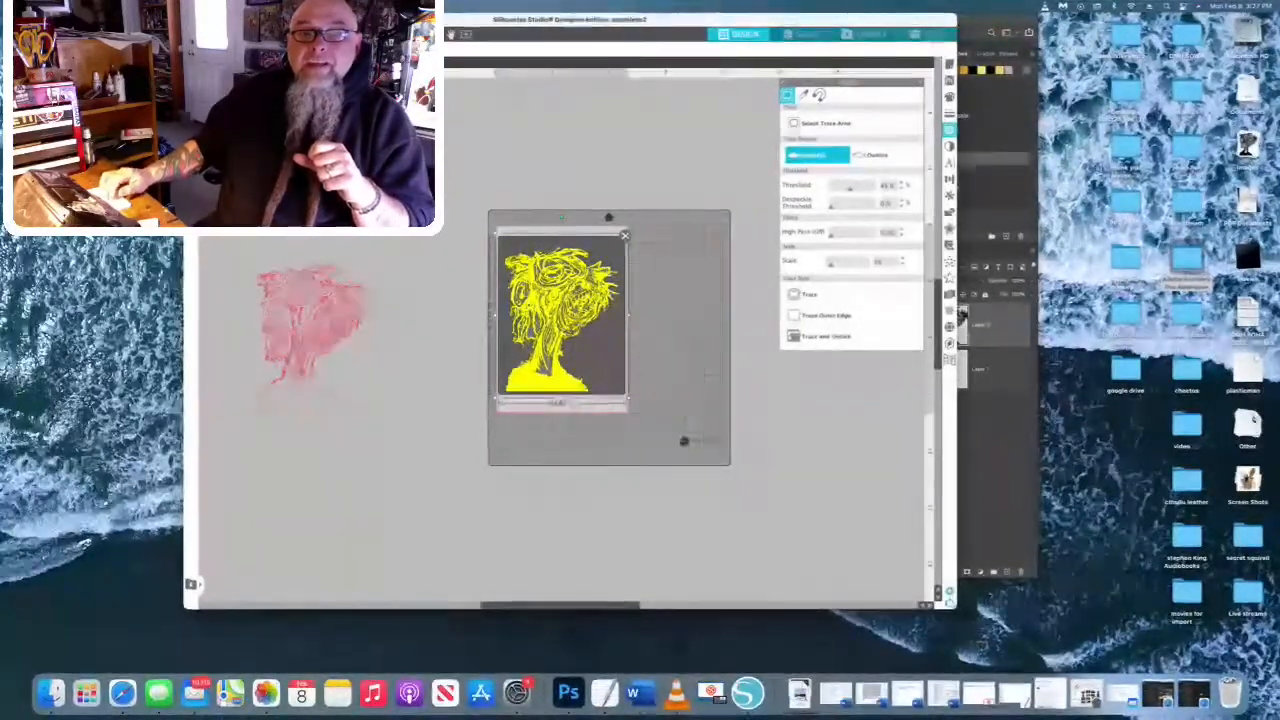
scroll(560, 300, "up", 5)
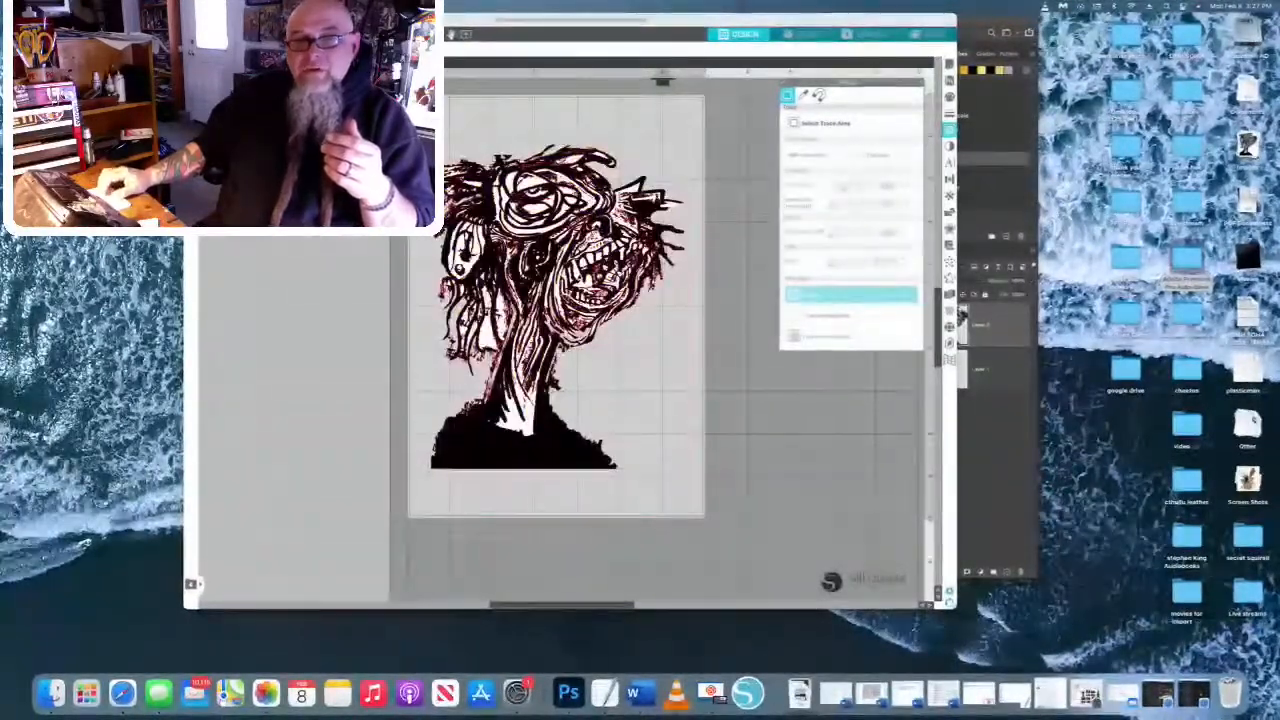
Step: Examine the traced outlines on the artwork beside the earlier trace, and close the trace settings
scroll(338, 293, "left", 3)
right_click(338, 293)
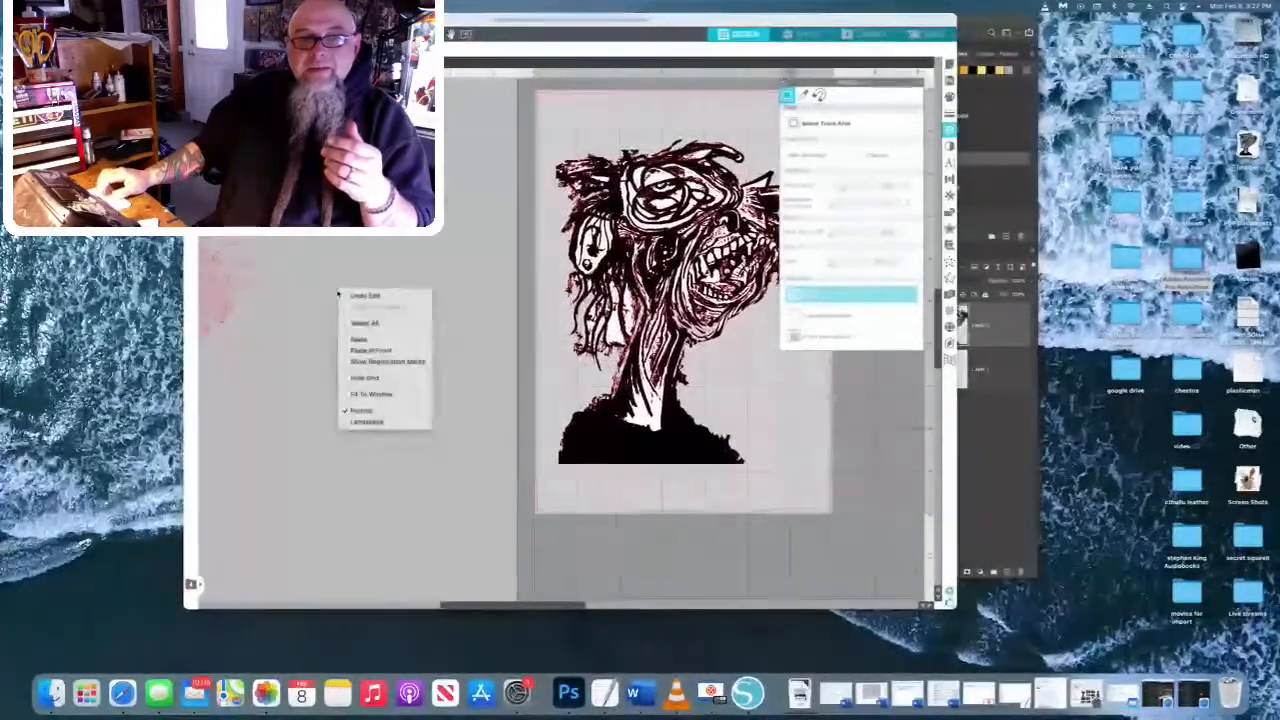
left_click(219, 281)
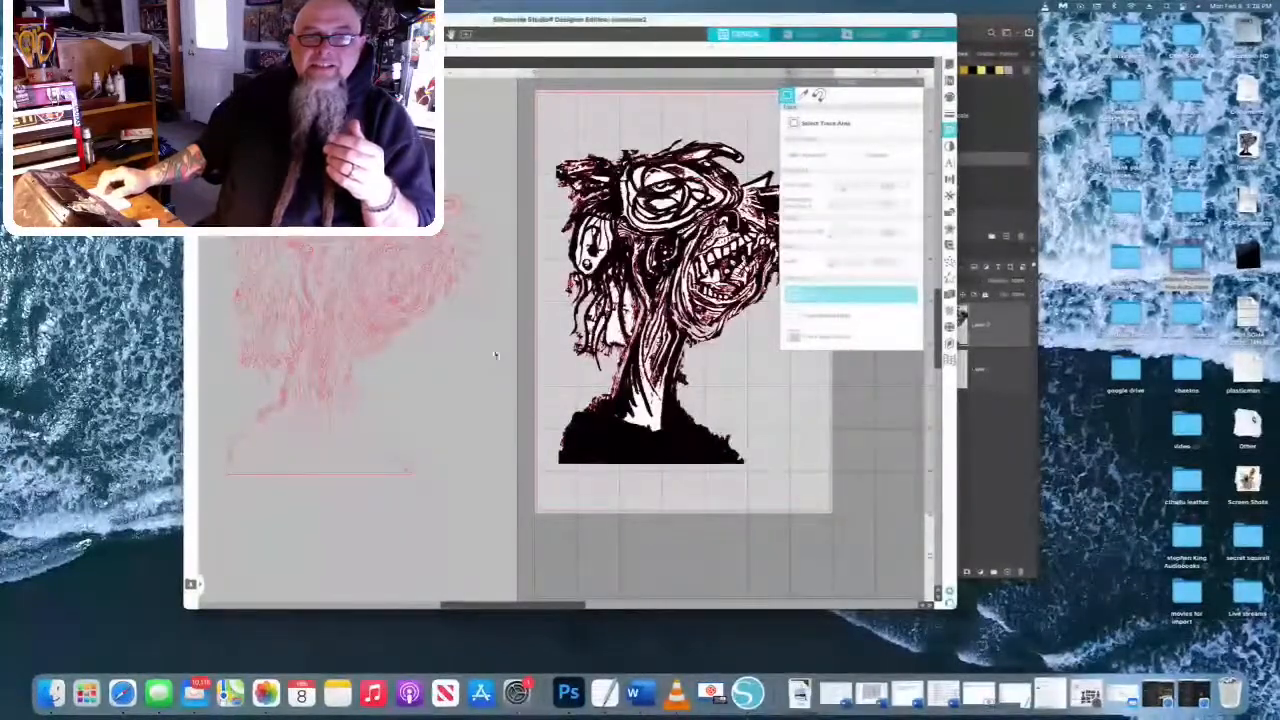
scroll(495, 355, "right", 3)
scroll(494, 356, "left", 1)
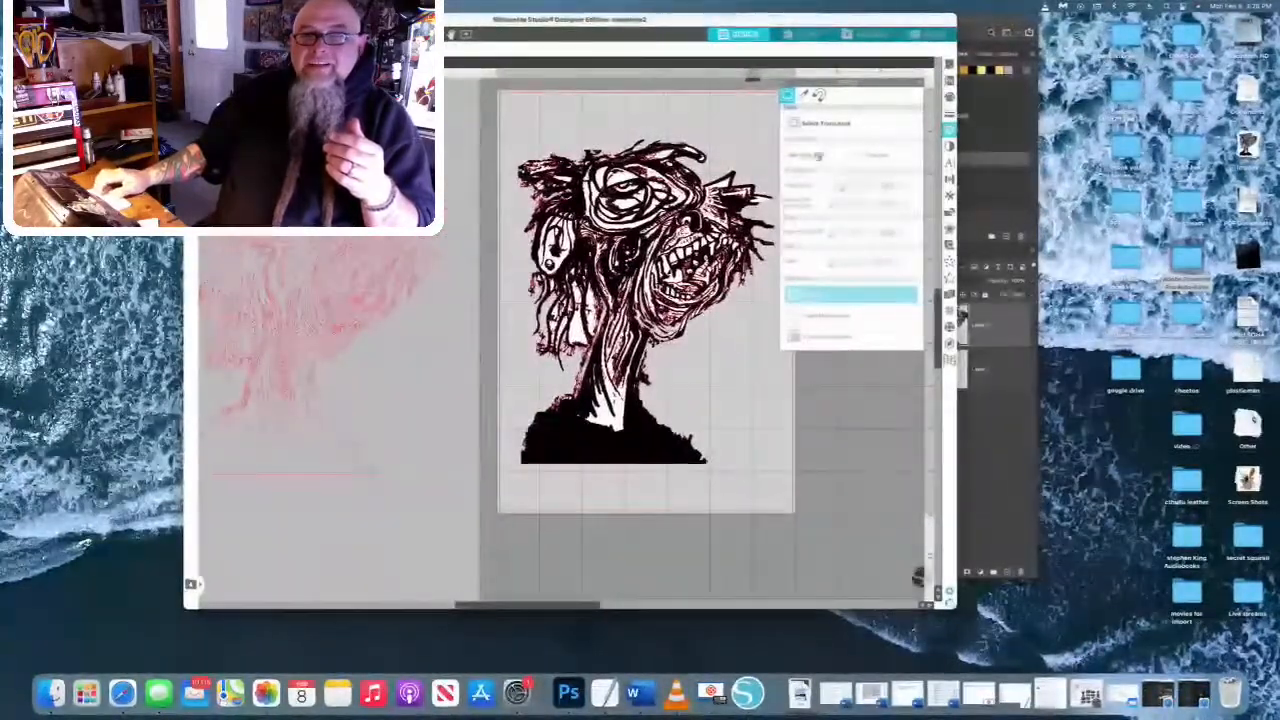
left_click(920, 86)
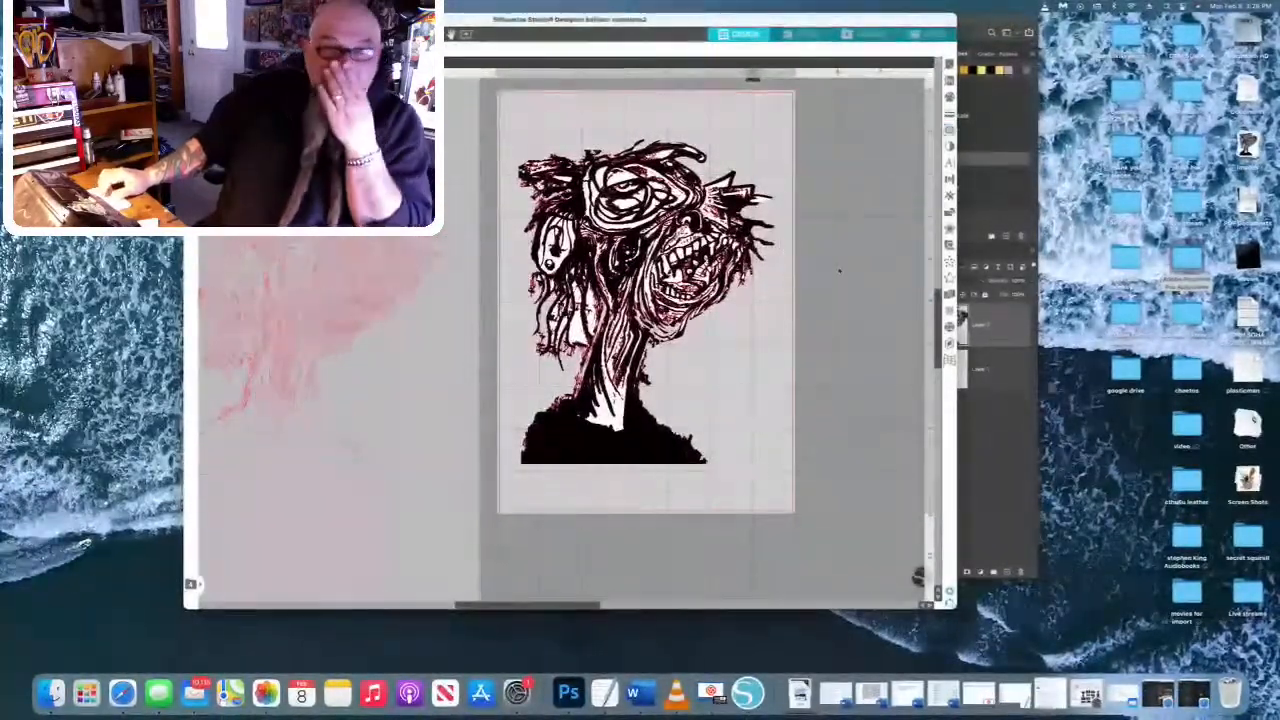
Step: Separate the traced outlines from the black artwork, take the artwork off the page, and reposition the outlines on the page
scroll(656, 330, "left", 3)
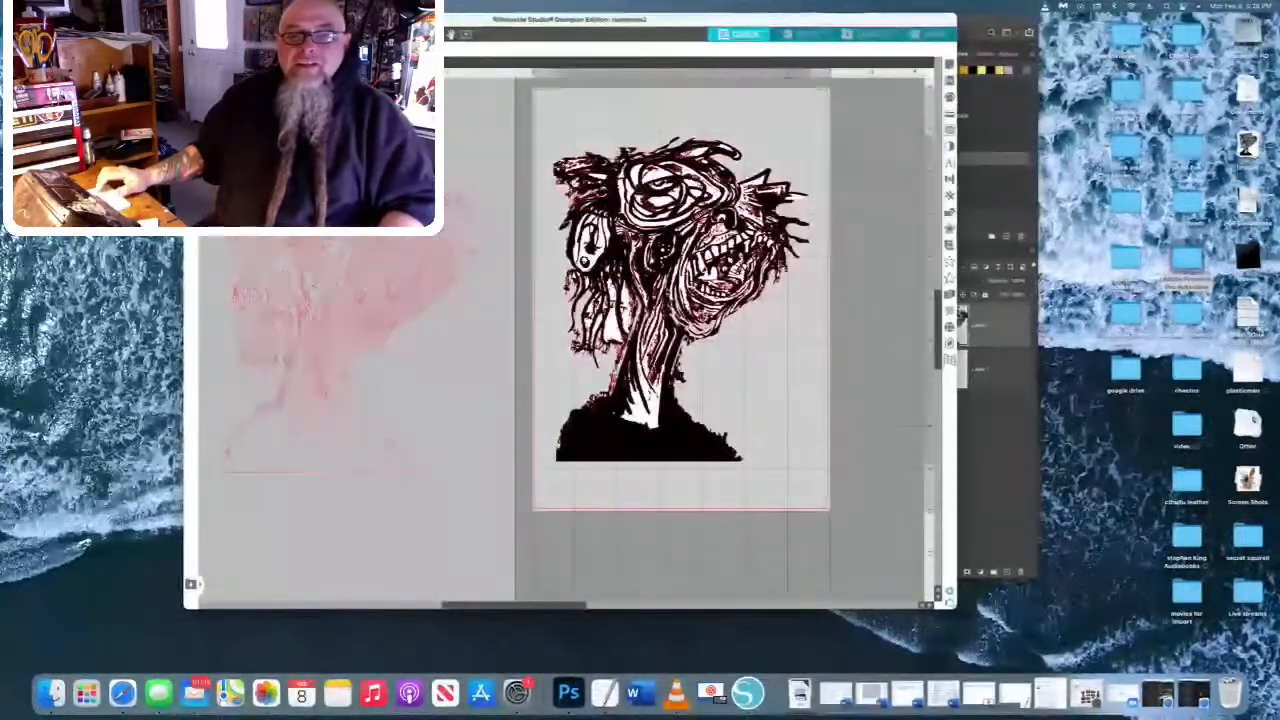
mouse_move(700, 250)
left_mouse_down()
mouse_move(900, 235)
mouse_move(770, 241)
mouse_move(780, 280)
left_mouse_up()
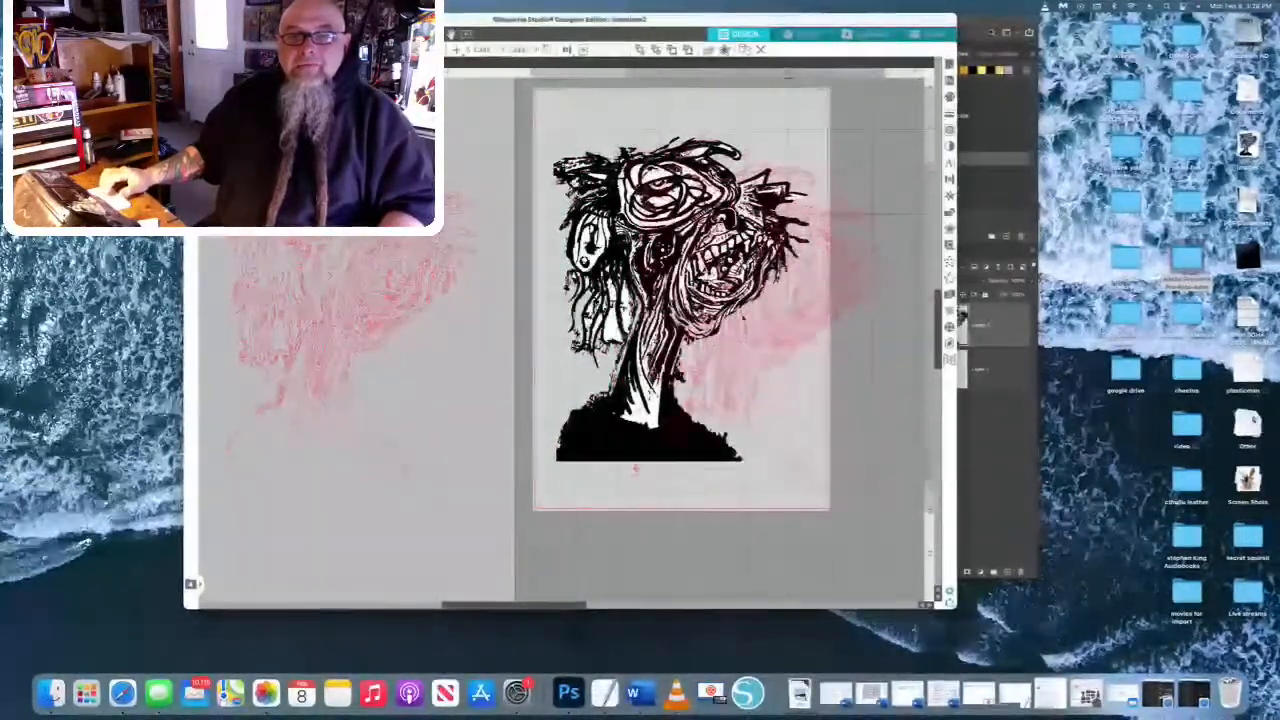
left_click_drag(640, 215, 988, 182)
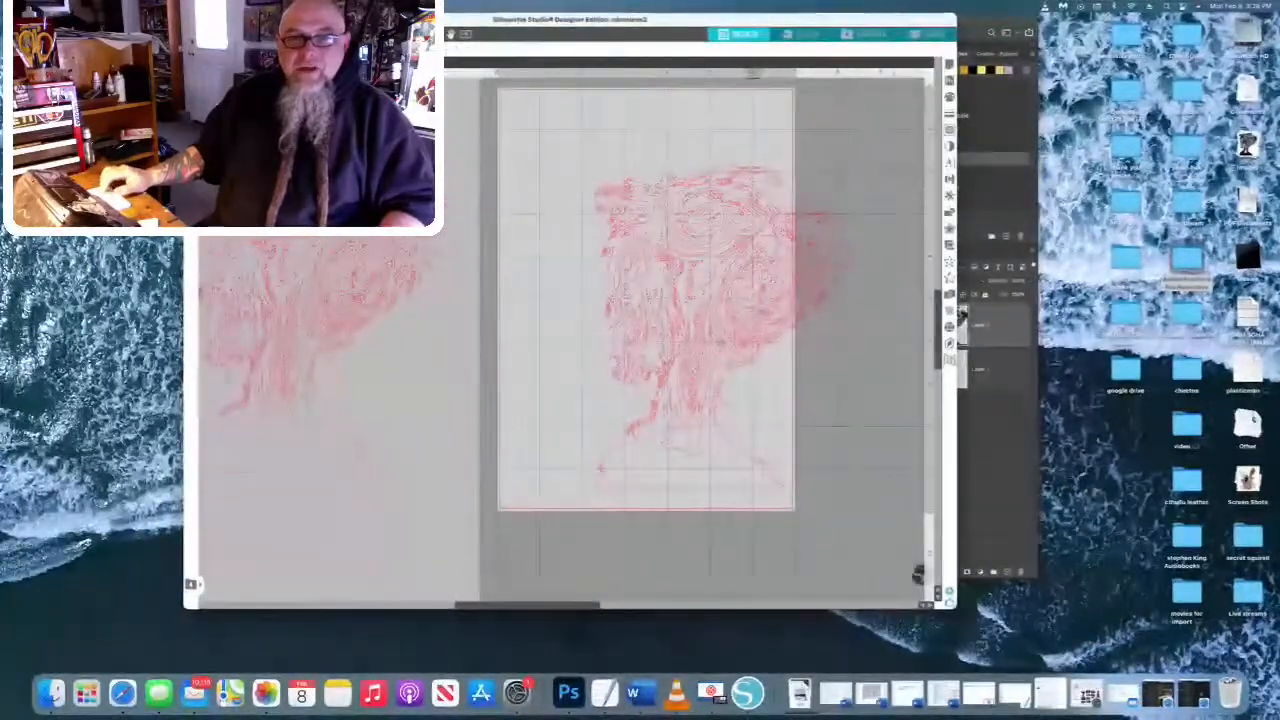
mouse_move(757, 271)
left_mouse_down()
mouse_move(686, 229)
mouse_move(667, 234)
mouse_move(673, 251)
left_mouse_up()
left_click(673, 251)
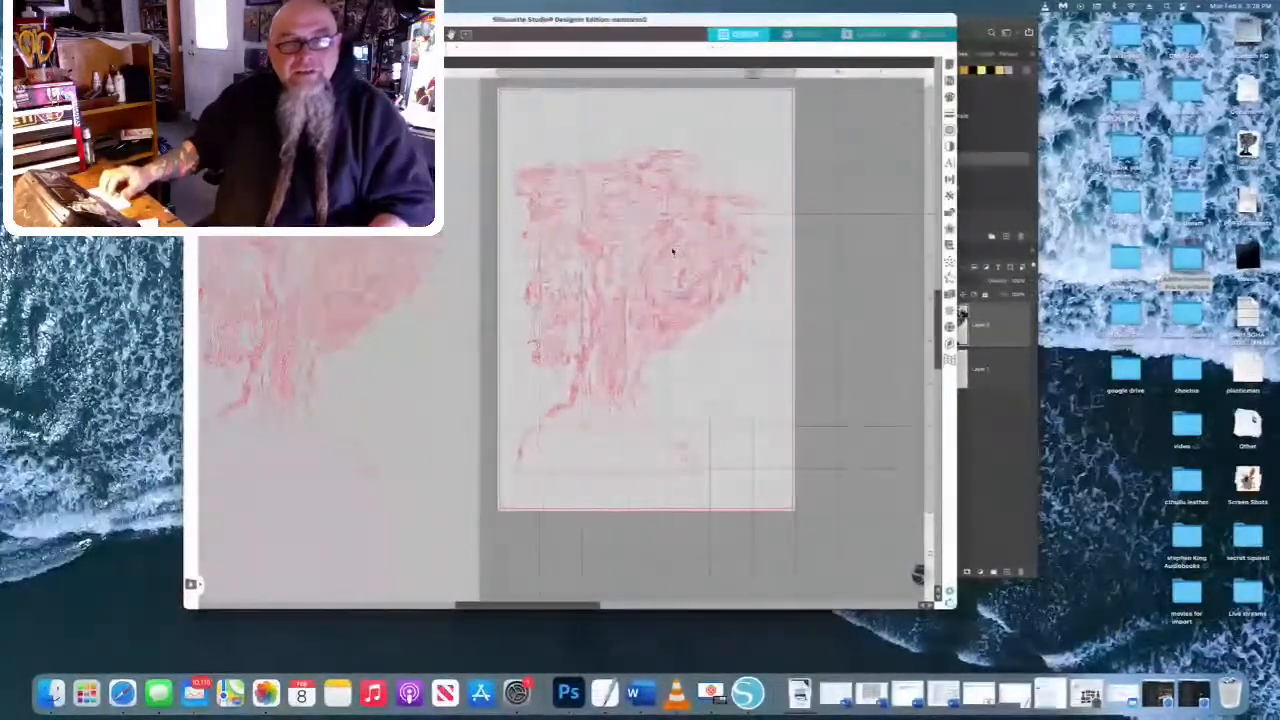
Step: Switch to the other open design document, examine its colour caveman cartoon, and return to the traced portrait document
scroll(510, 356, "left", 3)
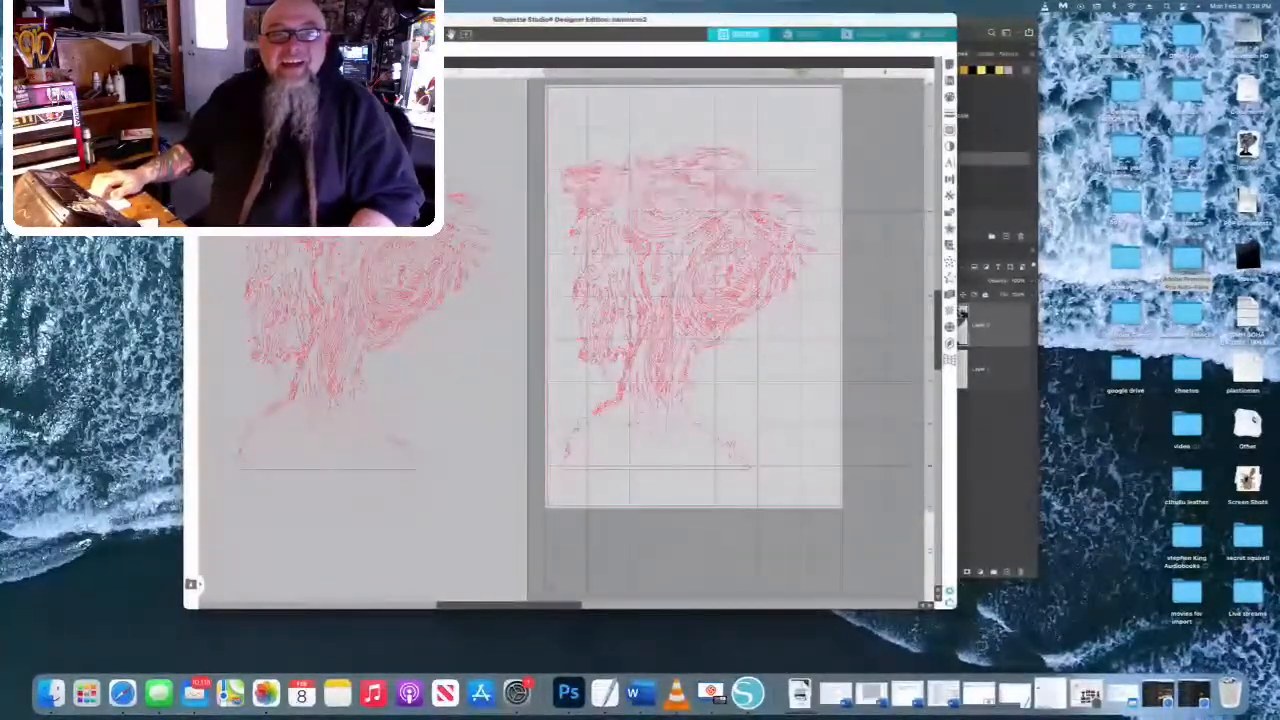
key("ctrl+Tab")
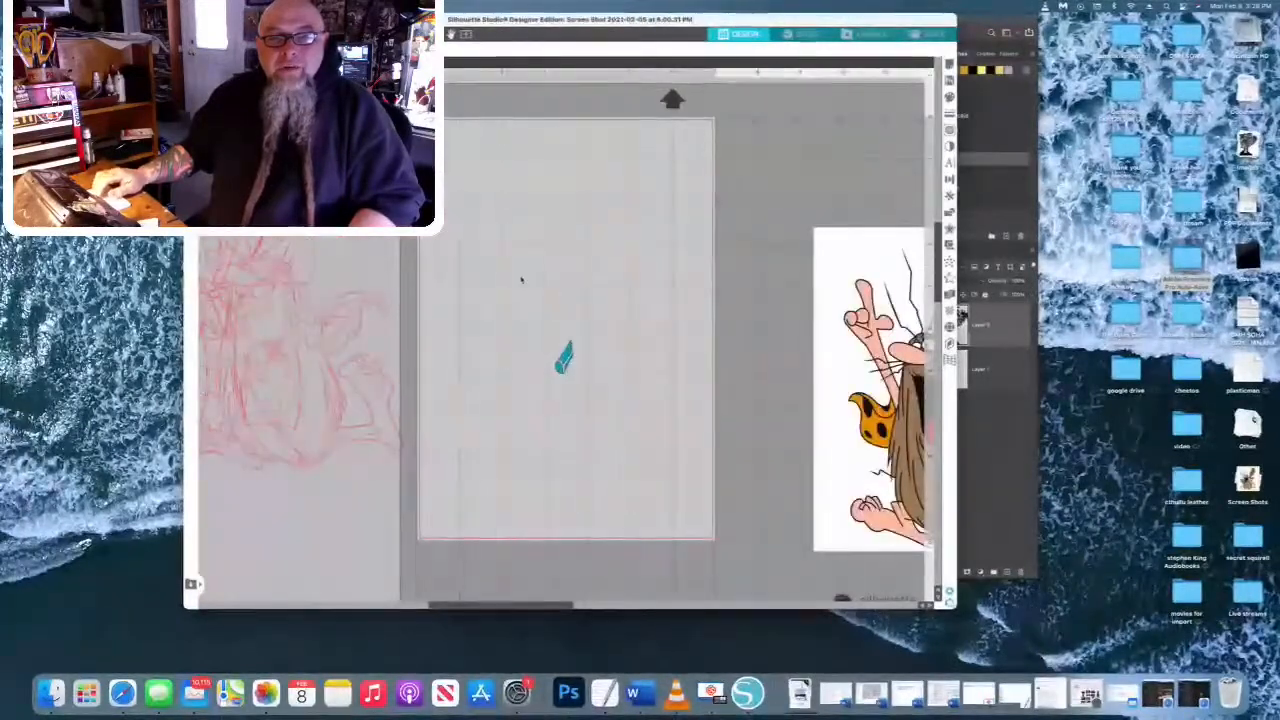
scroll(600, 318, "right", 5)
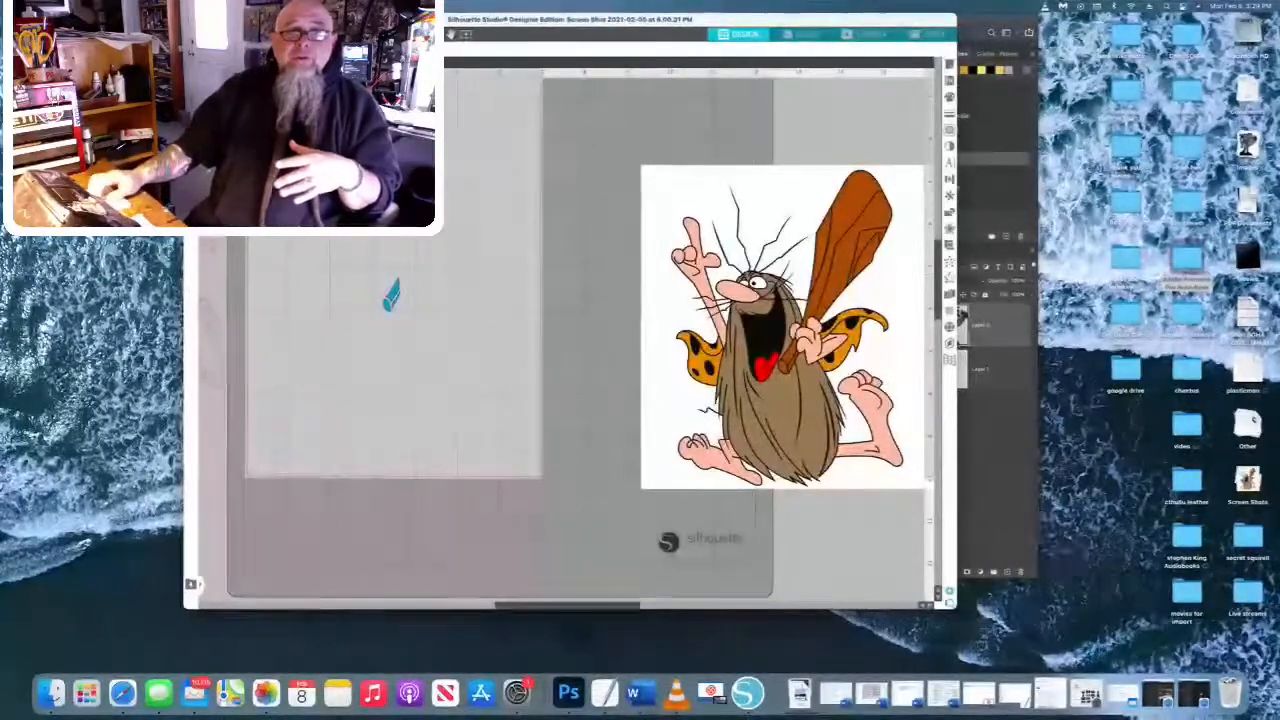
scroll(850, 278, "down", 1)
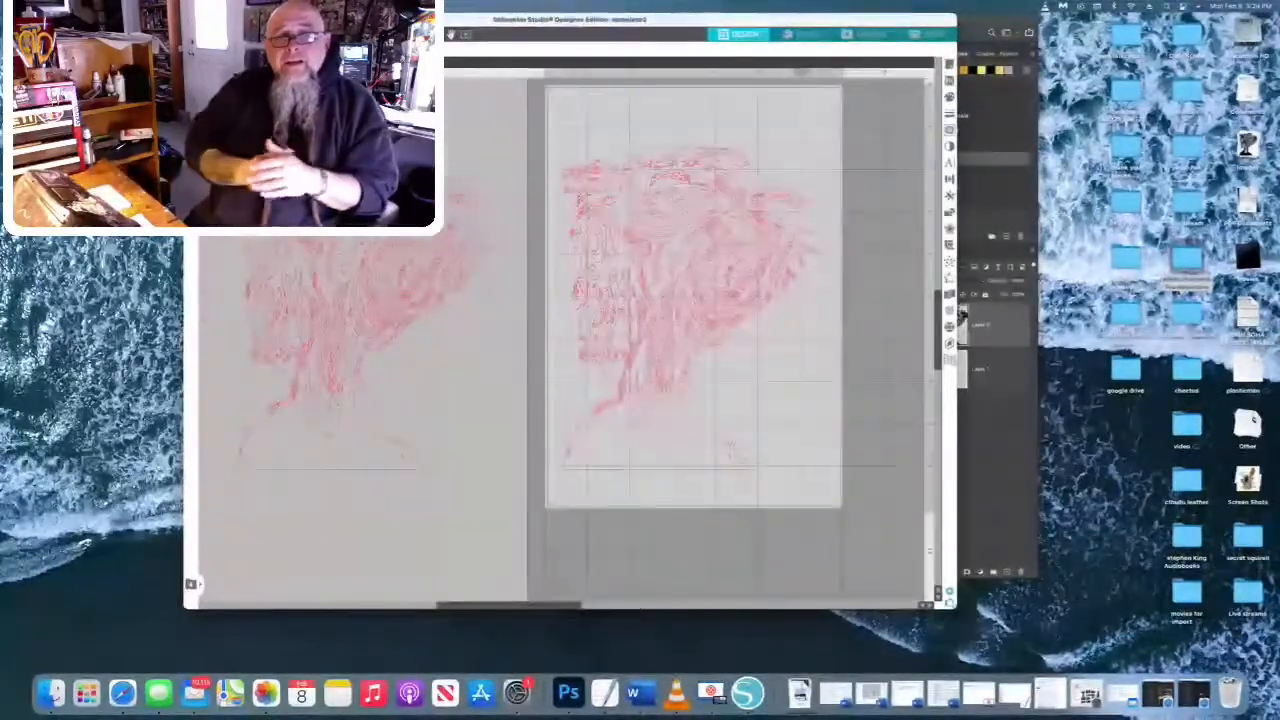